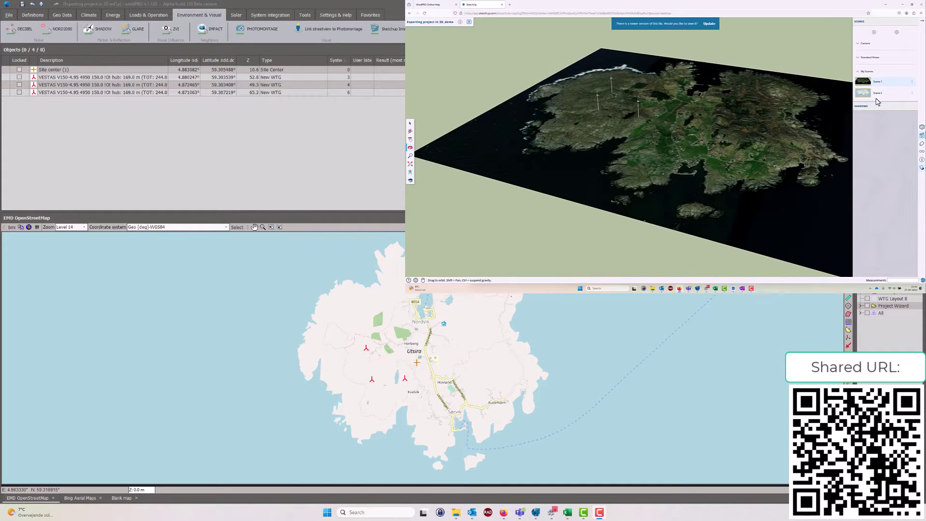
Step: Switch to Firefox and view the windPRO Knowledgebase entry "Sharing and viewing a windPRO project online in 3D"
left_click(504, 514)
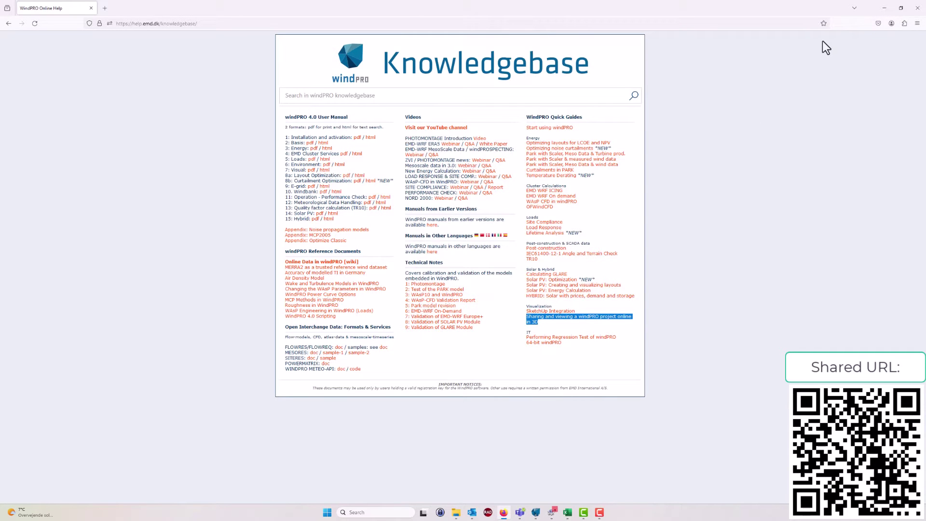
left_click(884, 7)
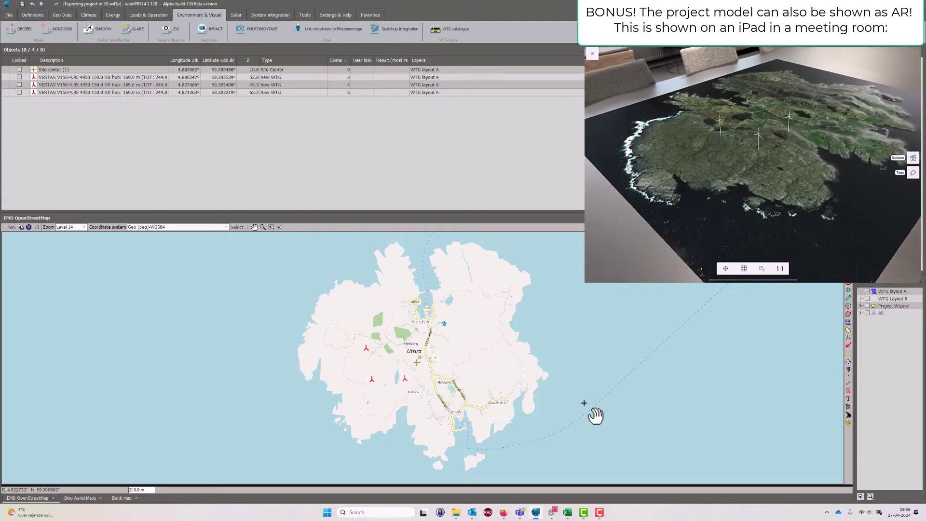
left_click(503, 513)
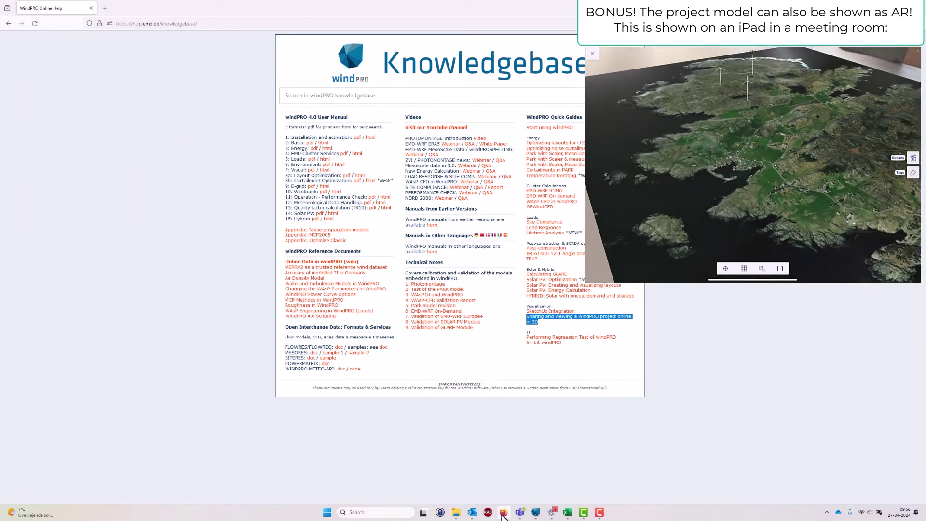
mouse_move(502, 515)
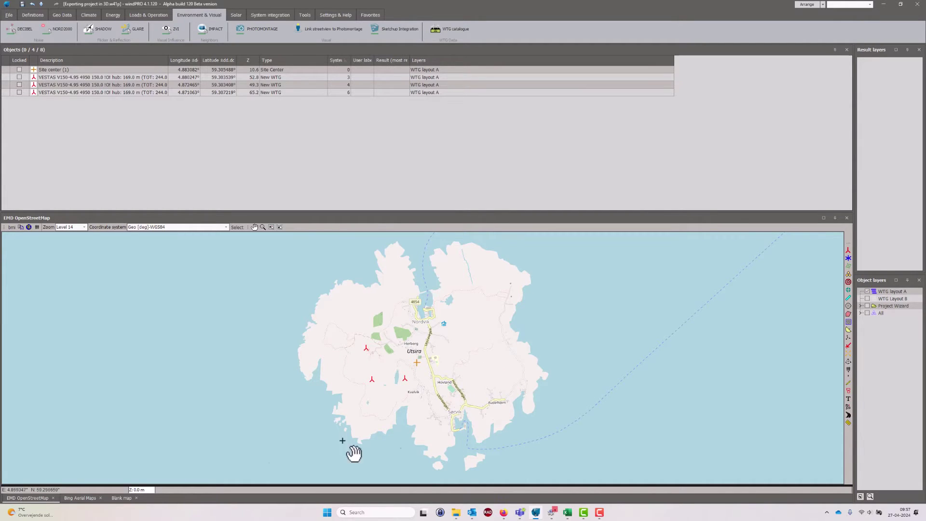
Step: View the site on Bing Aerial Maps and OpenStreetMap, and compare the turbines in WTG Layout B with those in WTG layout A
left_click(79, 498)
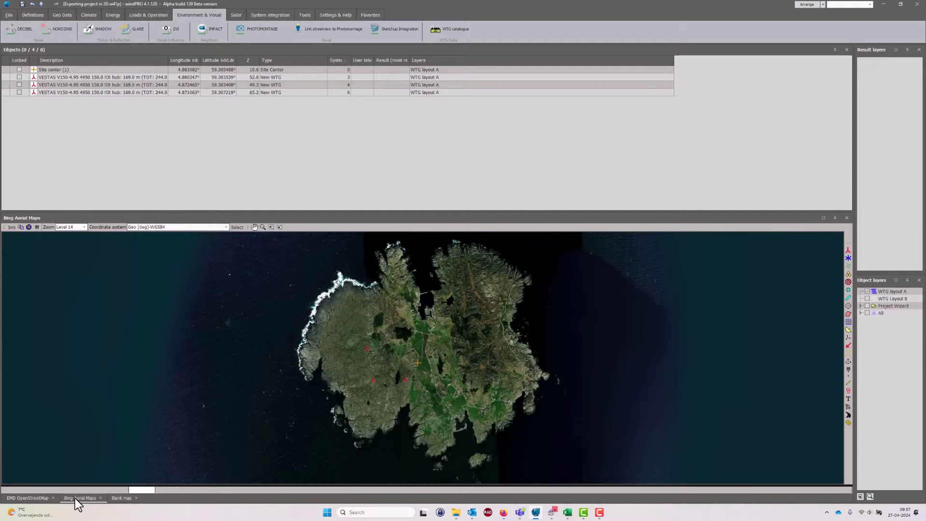
left_click(41, 498)
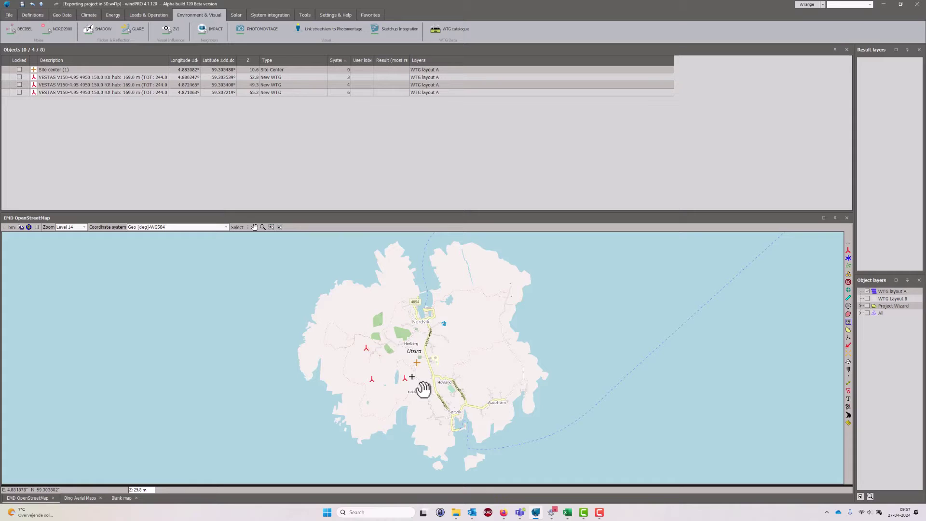
left_click(867, 292)
left_click(867, 299)
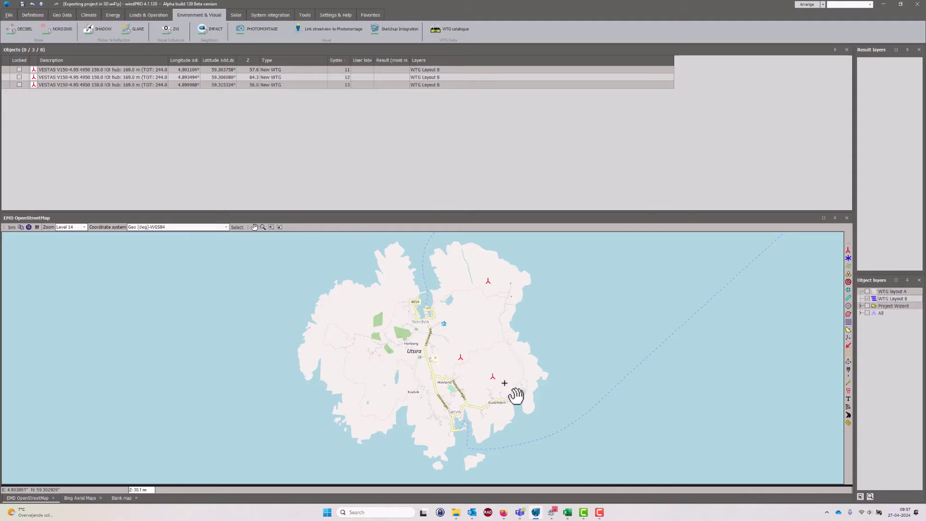
left_click(867, 299)
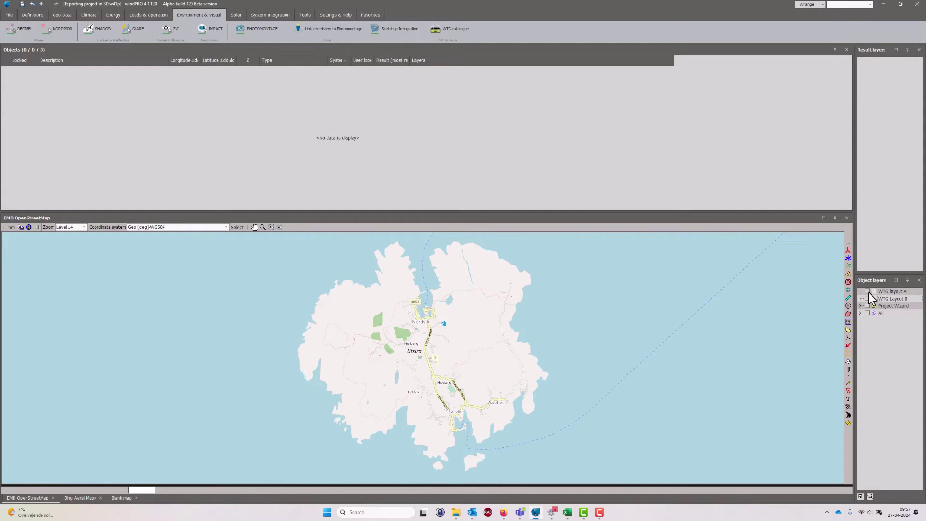
left_click(867, 292)
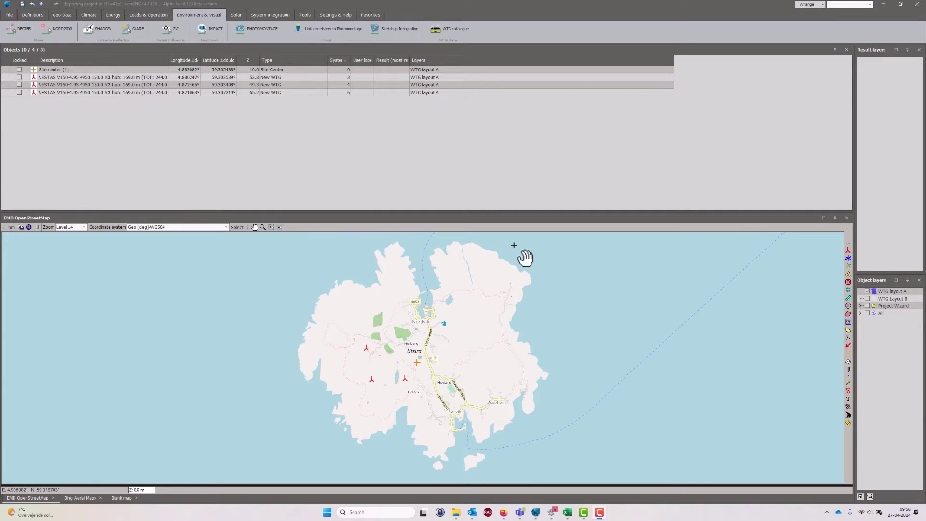
Step: Open SketchUp Integration and set up a 3D surface that uses Bing Aerial Maps as its texture
left_click(400, 31)
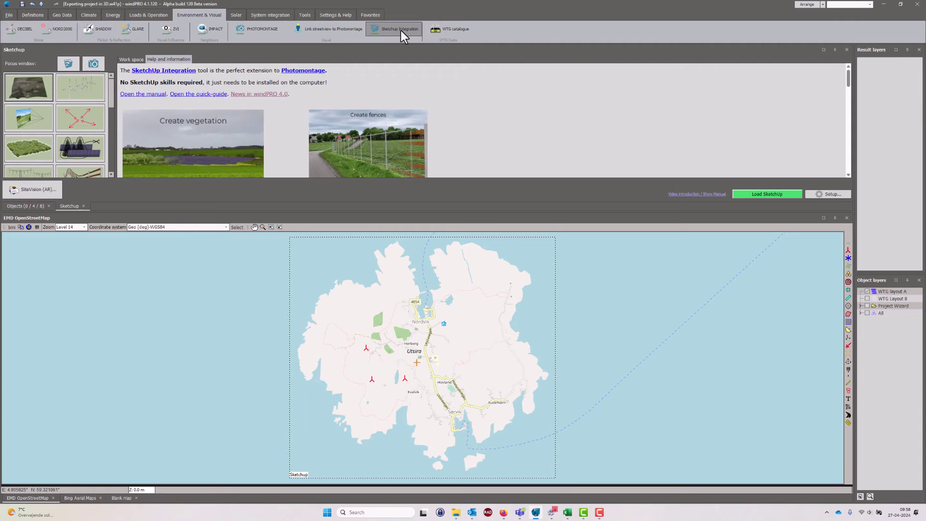
left_click(27, 88)
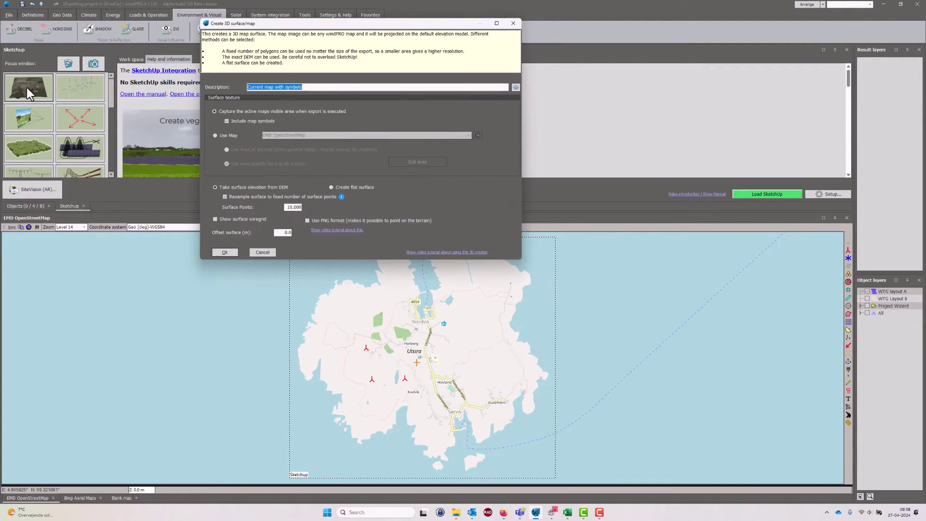
left_click(215, 135)
left_click(277, 136)
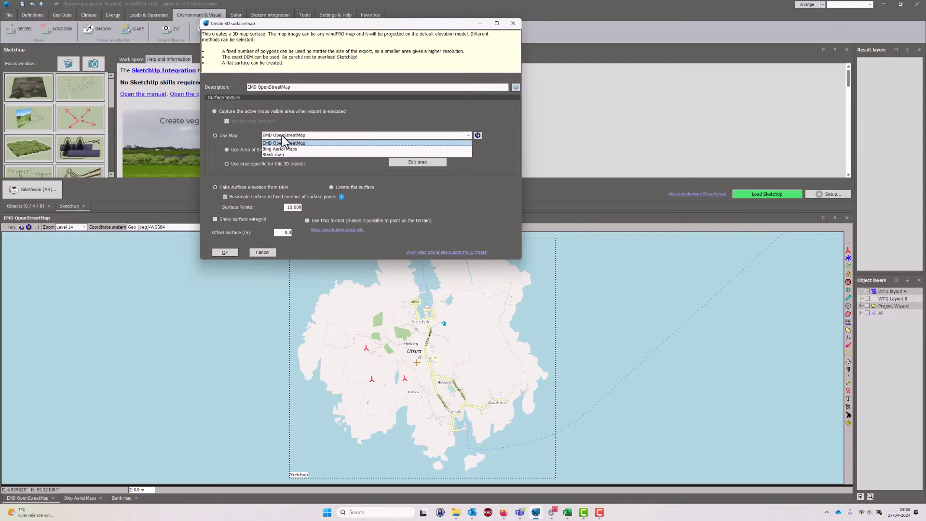
left_click(282, 147)
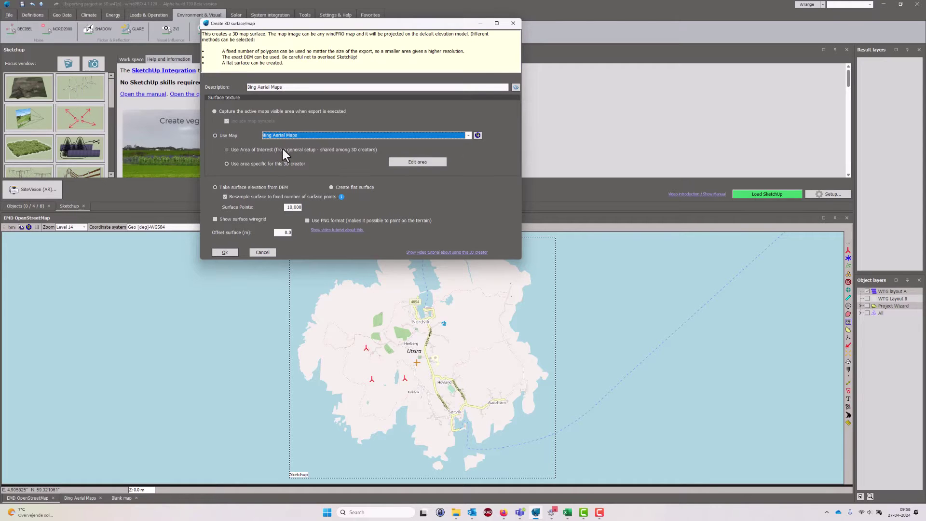
Step: Apply the shared area of interest to the surface, accept its existing extent around the island, and create the surface
left_click(227, 147)
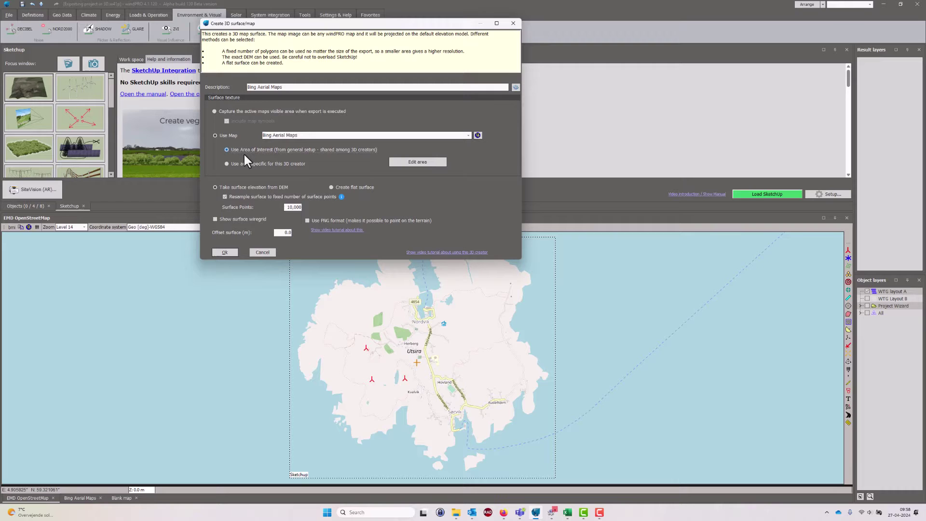
left_click(418, 162)
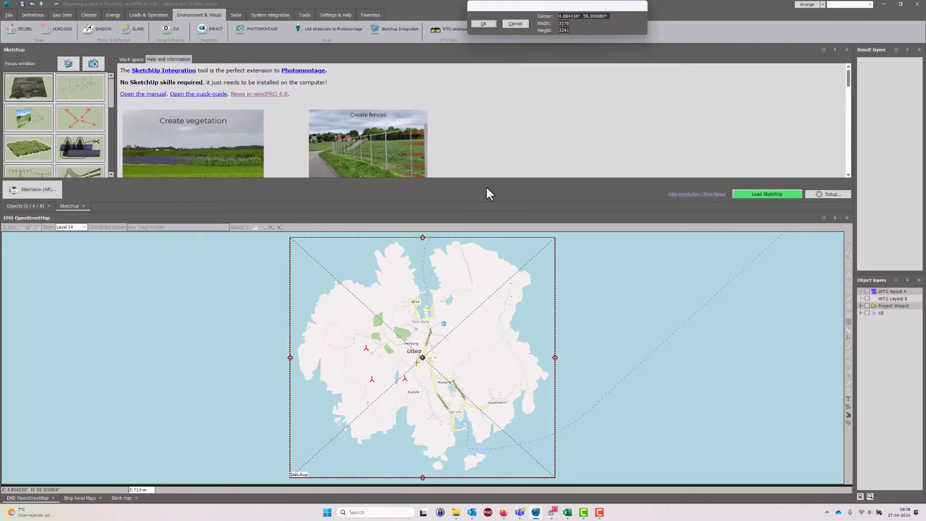
left_click(484, 24)
left_click(228, 254)
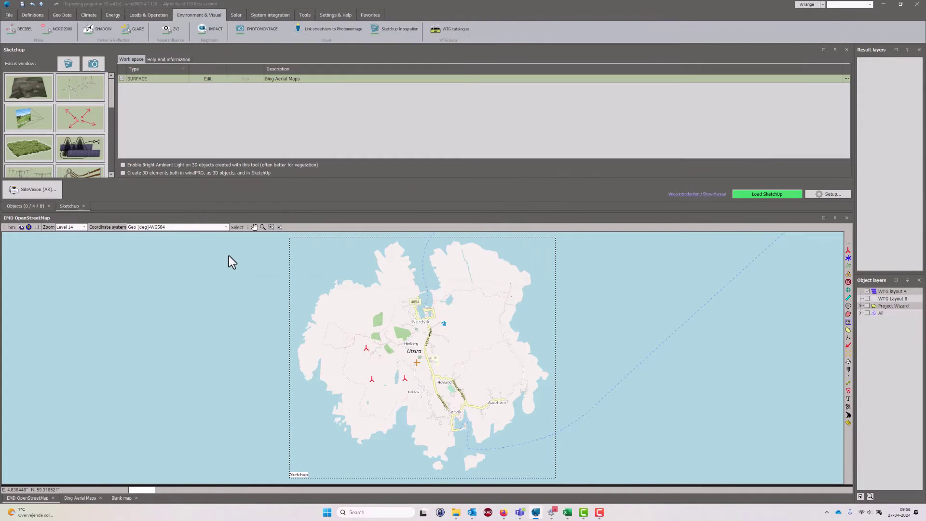
Step: Add detailed 3D turbine models for all visible WTG objects, with a heading of -90°
left_click(83, 90)
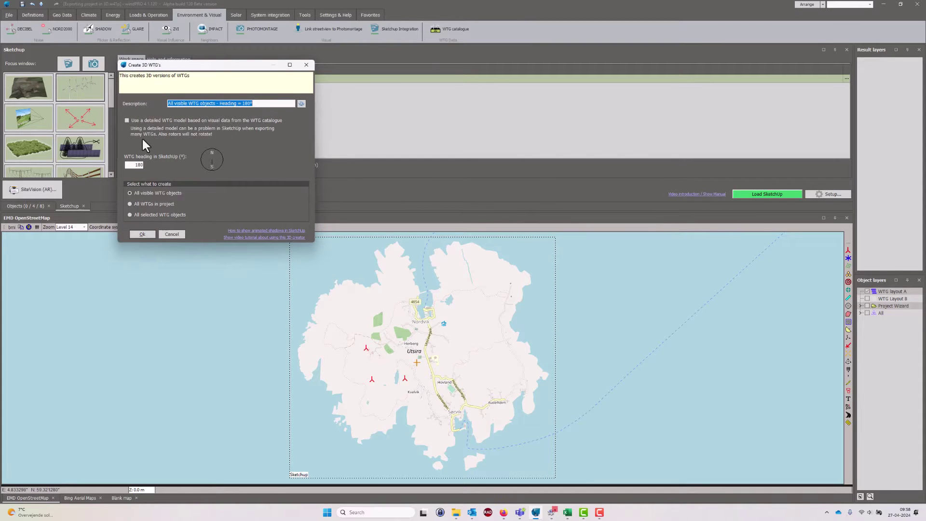
key("Tab")
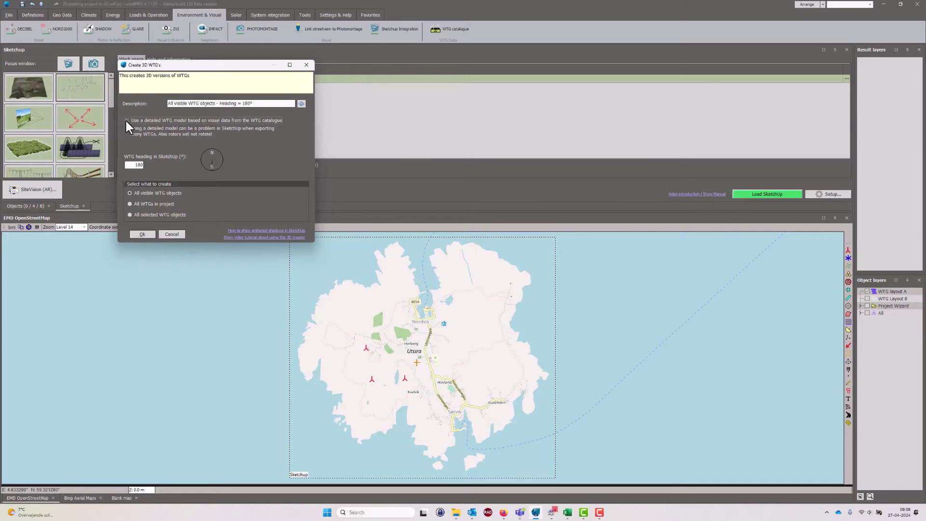
left_click(126, 120)
left_click(200, 159)
left_click(145, 235)
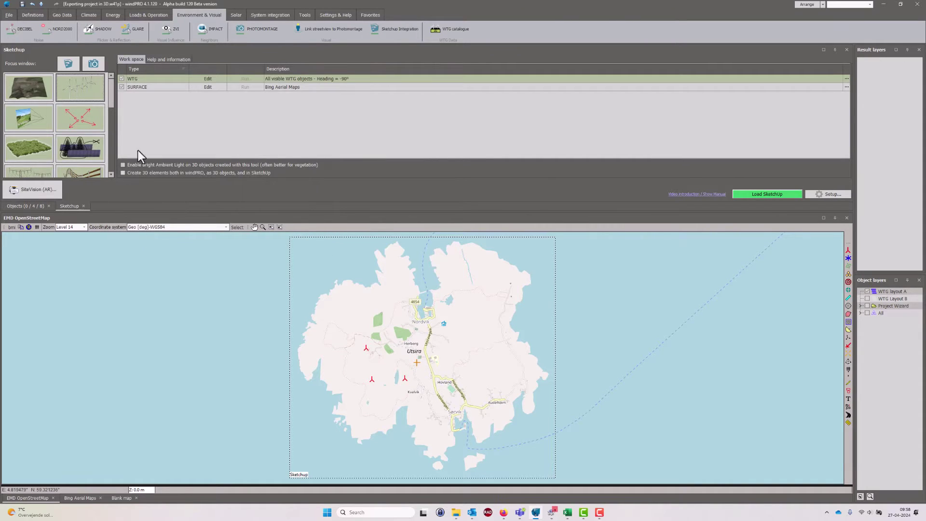
Step: Load SketchUp, run the selected WTG and surface creators from windPRO, and bring the SketchUp model into focus
left_click(745, 194)
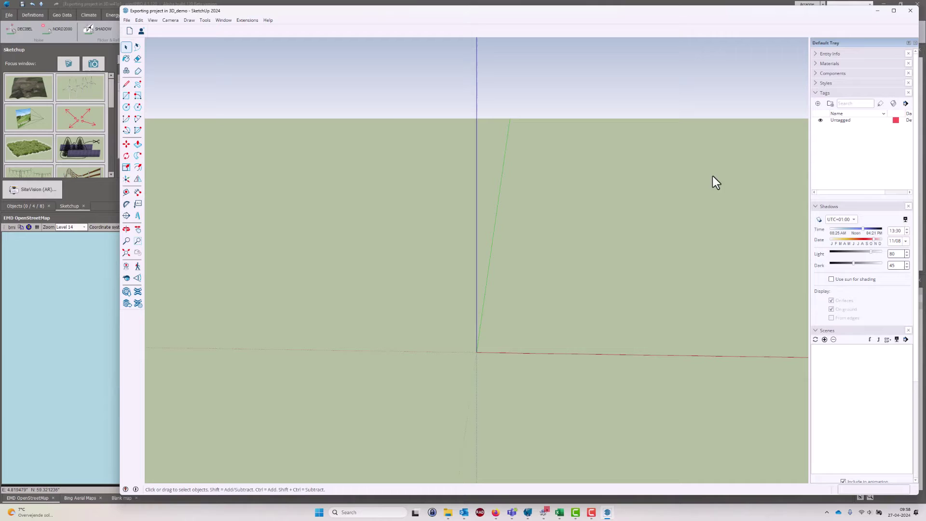
left_click(109, 48)
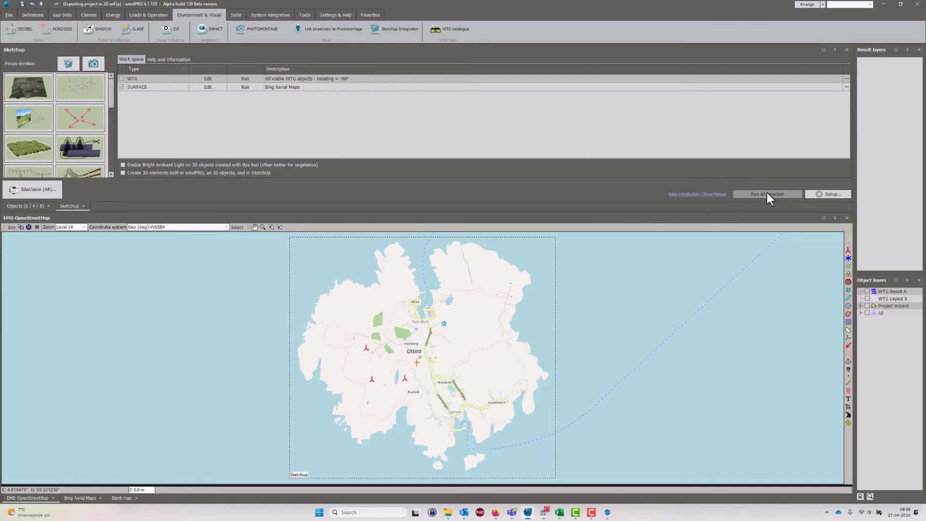
left_click(784, 194)
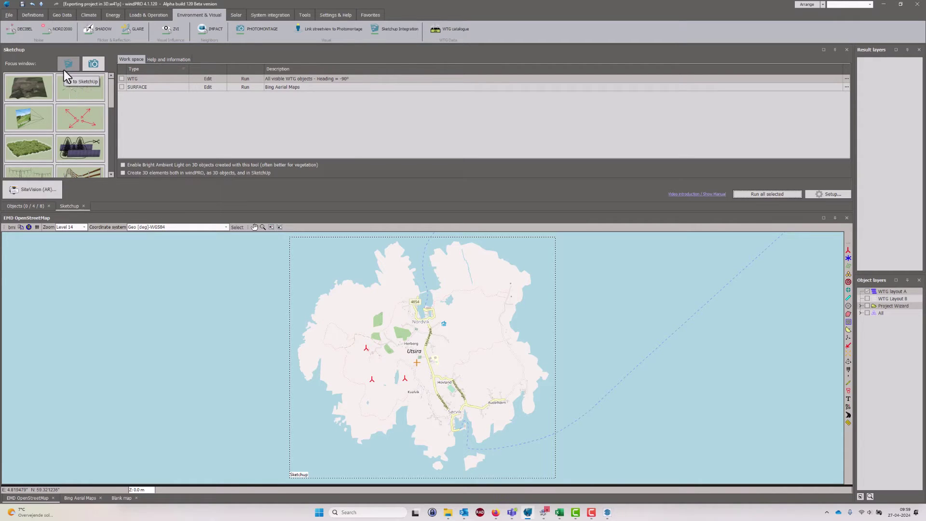
left_click(63, 71)
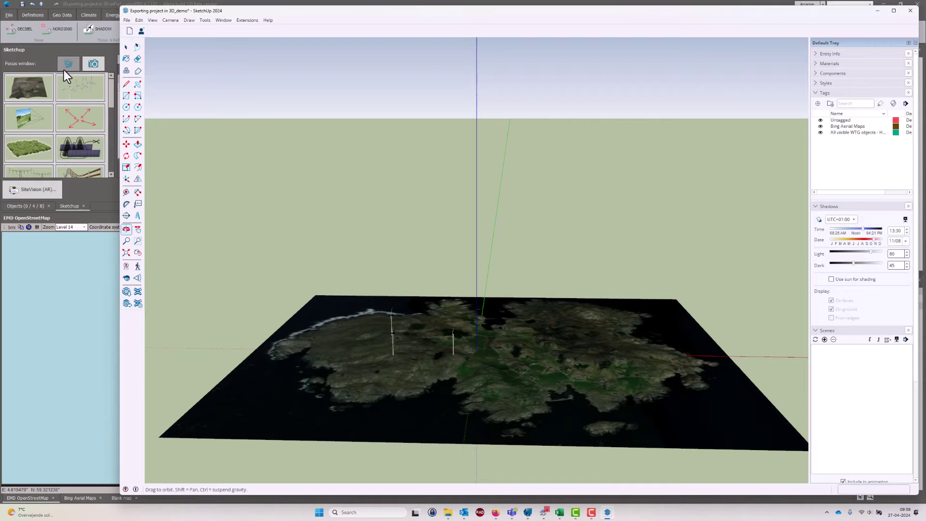
Step: Turn off the Edges and Profiles edge styles for the wind farm model in SketchUp
mouse_move(479, 331)
left_mouse_down()
mouse_move(482, 387)
mouse_move(497, 356)
mouse_move(483, 389)
mouse_move(536, 279)
mouse_move(374, 290)
mouse_move(322, 304)
mouse_move(314, 356)
mouse_move(498, 391)
mouse_move(616, 372)
mouse_move(641, 352)
left_mouse_up()
scroll(482, 389, "up", 3)
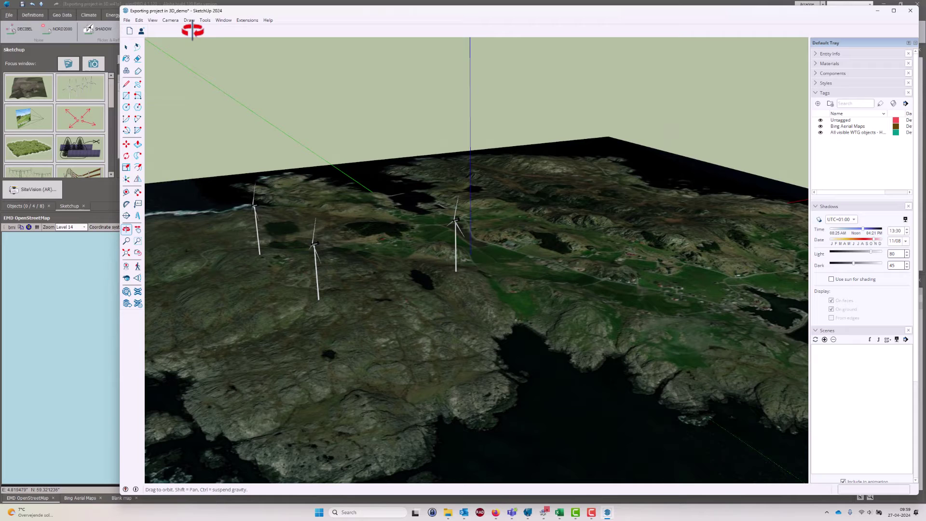
left_click(152, 21)
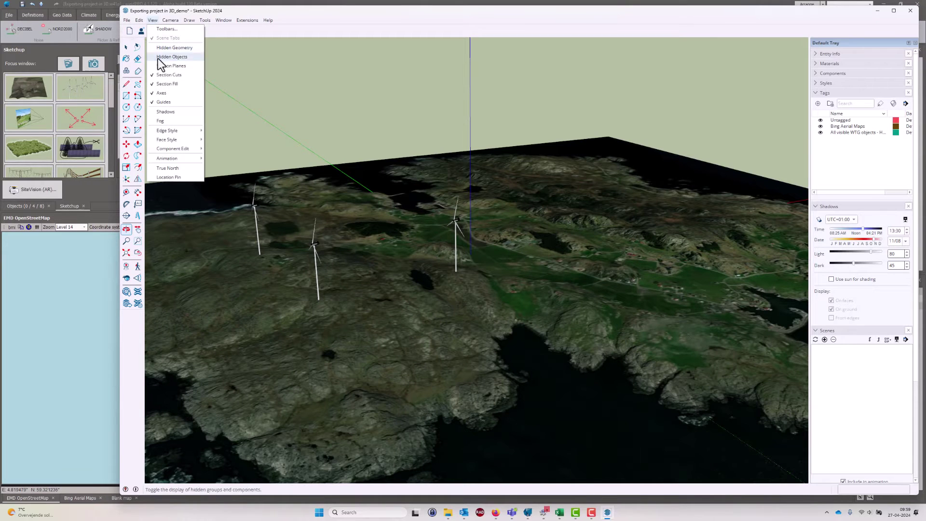
mouse_move(178, 139)
left_click(231, 131)
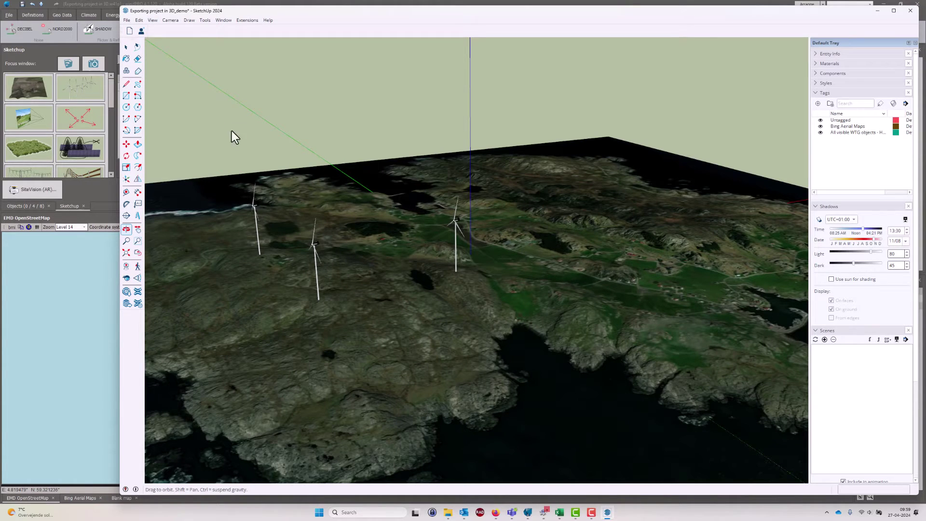
left_click(149, 19)
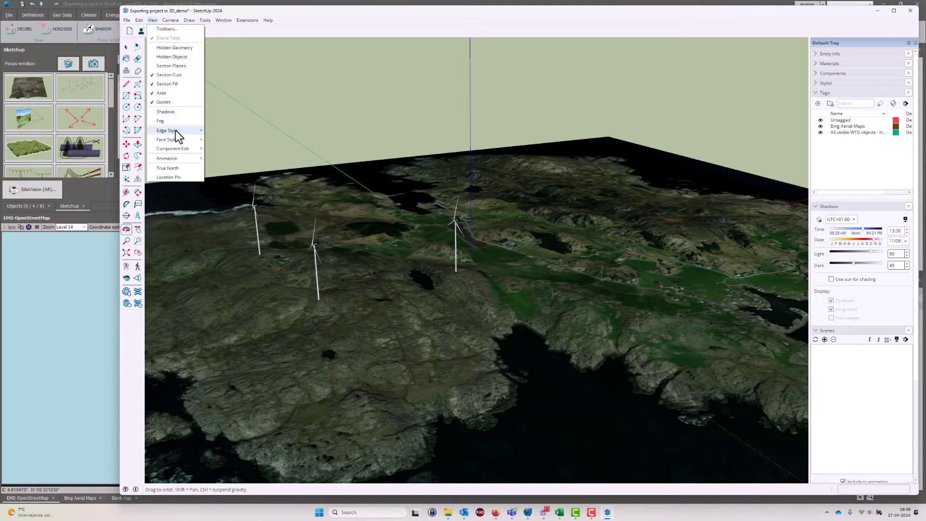
mouse_move(176, 130)
left_click(222, 149)
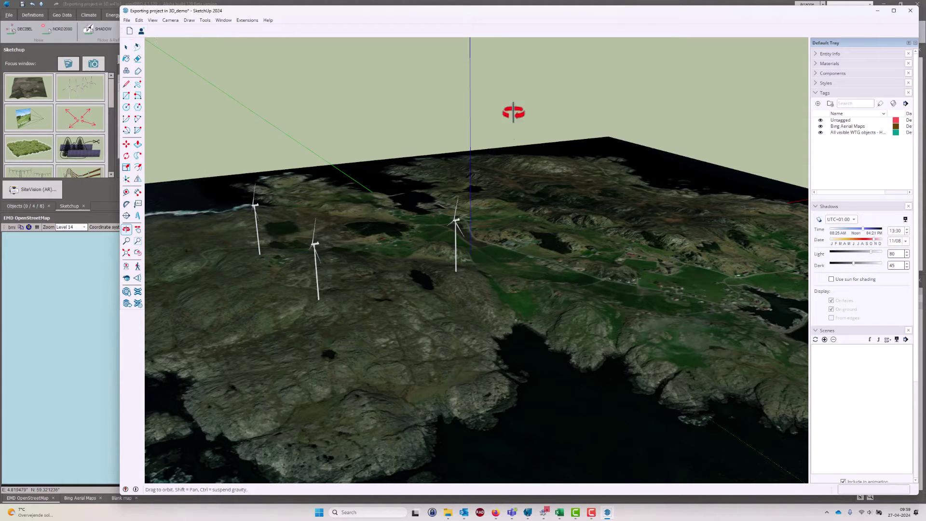
Step: Hide the coordinate axes in the SketchUp model
left_click(153, 21)
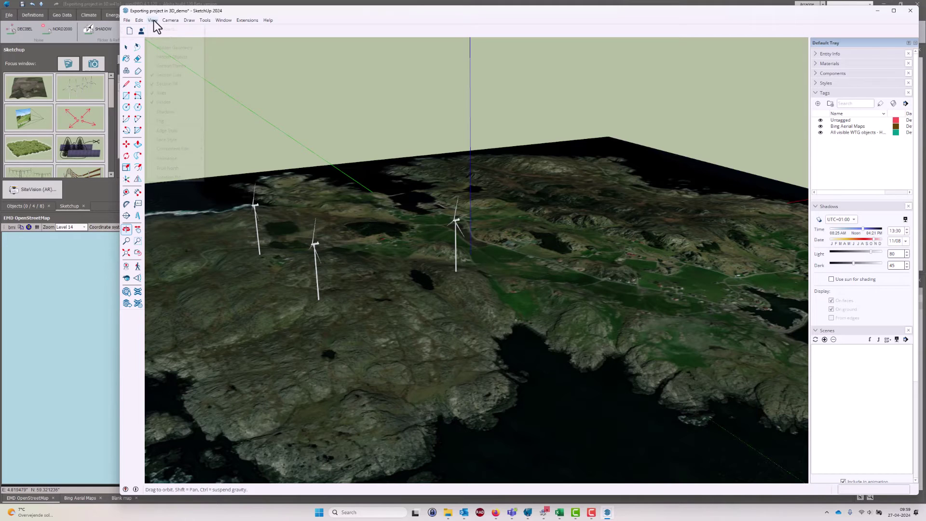
mouse_move(174, 134)
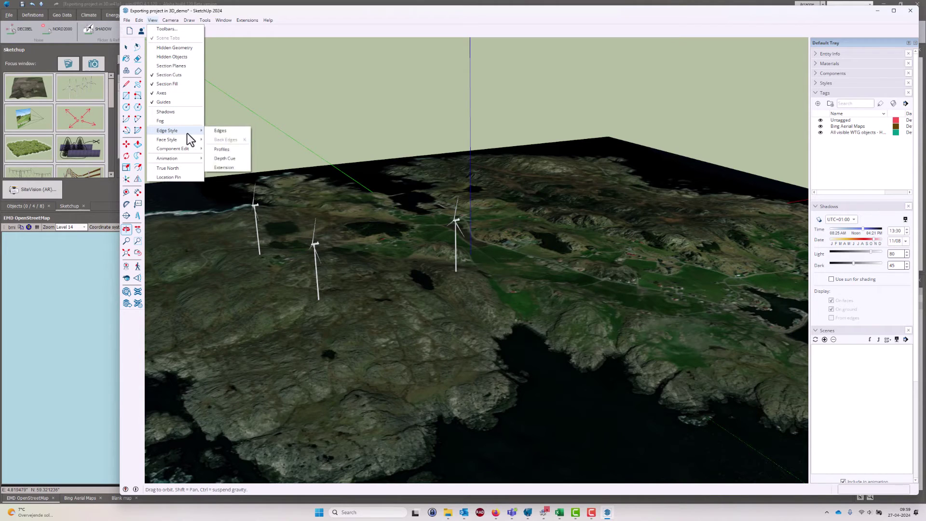
left_click(166, 93)
Step: Save the wind farm model to the Demos project in Trimble Connect as "Exporting project in 3D_demo.skp"
left_click_drag(476, 275, 352, 281)
scroll(471, 213, "up", 6)
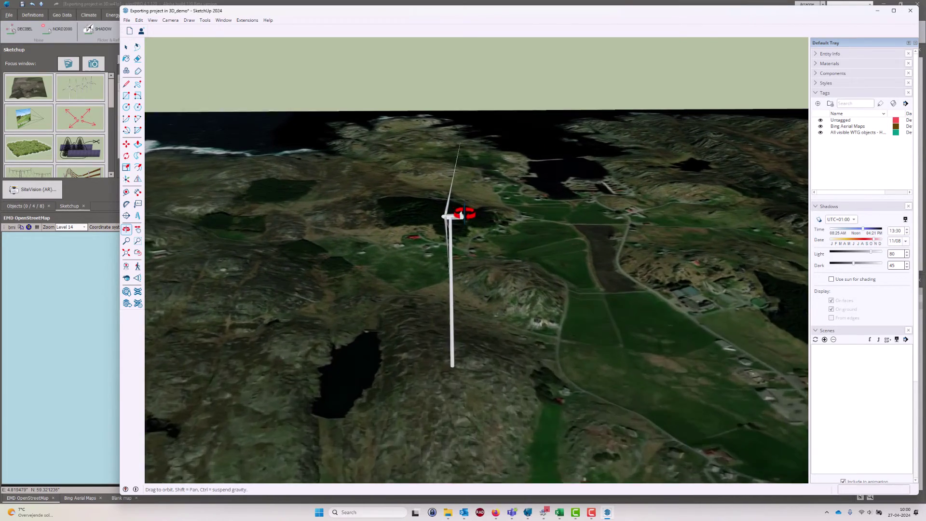
scroll(466, 212, "down", 8)
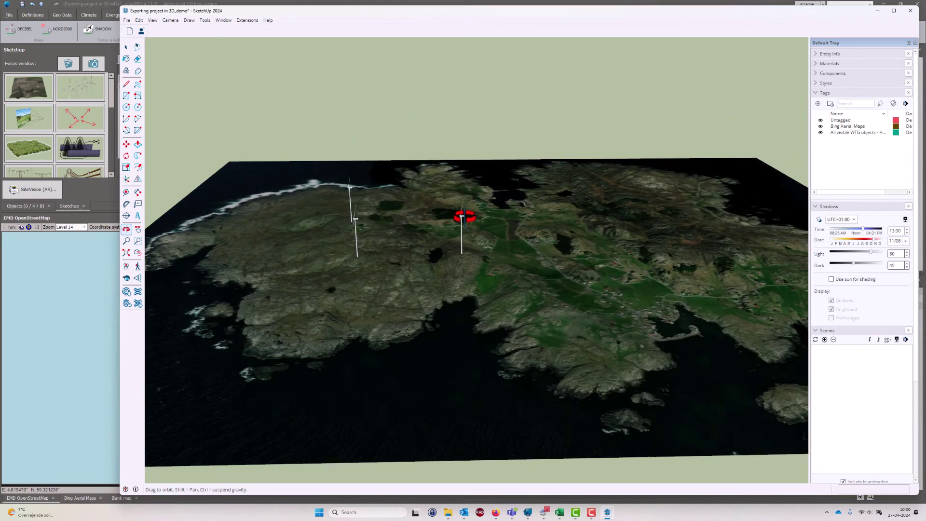
mouse_move(500, 242)
left_mouse_down()
mouse_move(504, 269)
mouse_move(520, 244)
mouse_move(506, 227)
mouse_move(511, 234)
left_mouse_up()
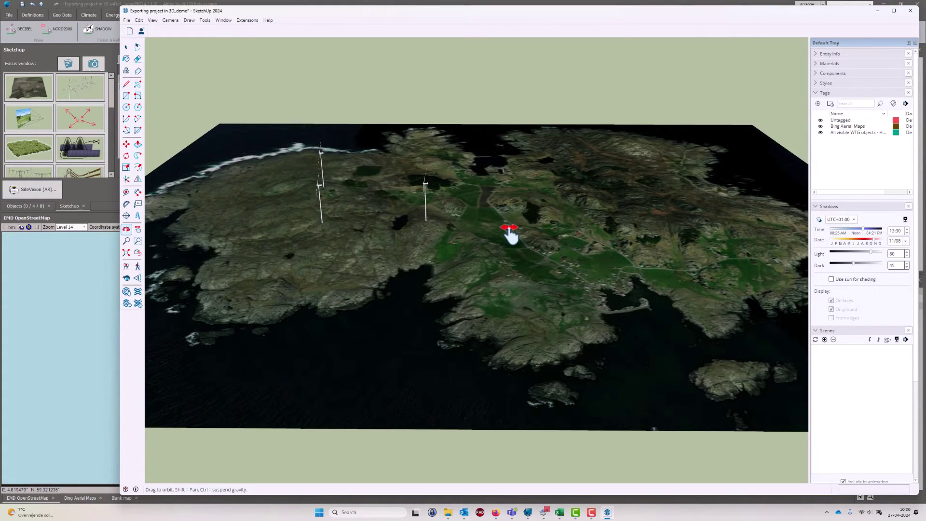
left_click(141, 32)
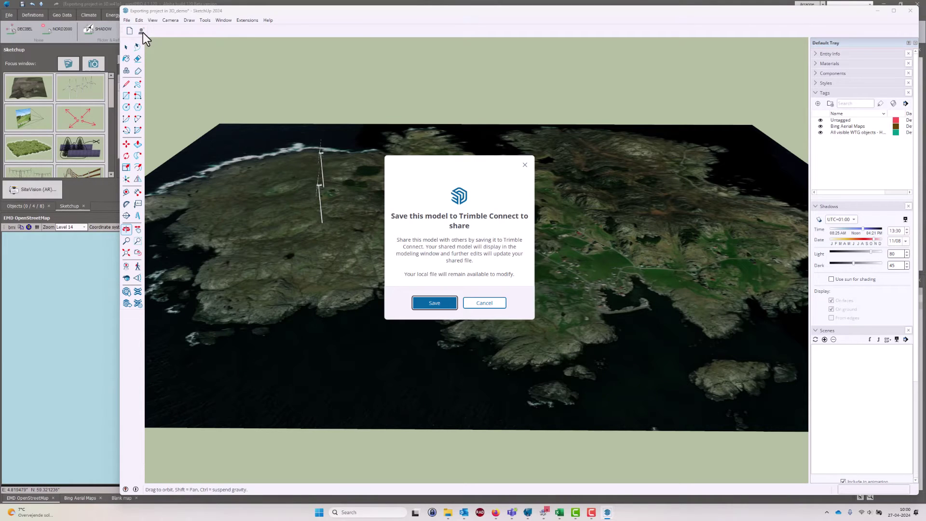
left_click(434, 304)
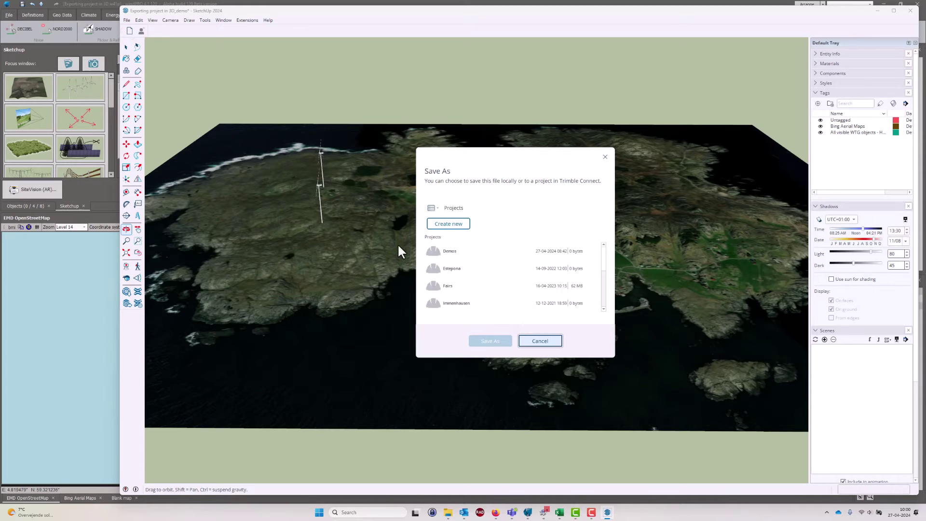
left_click(453, 253)
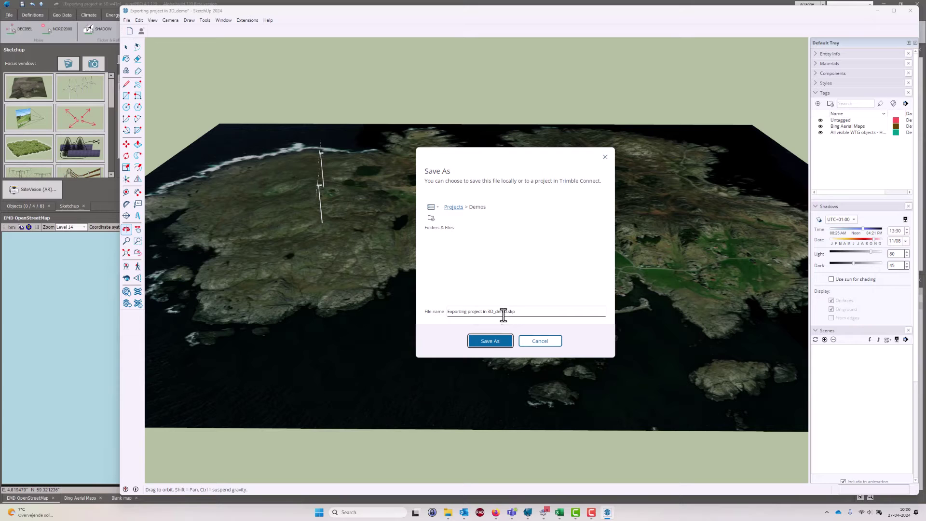
left_click(489, 341)
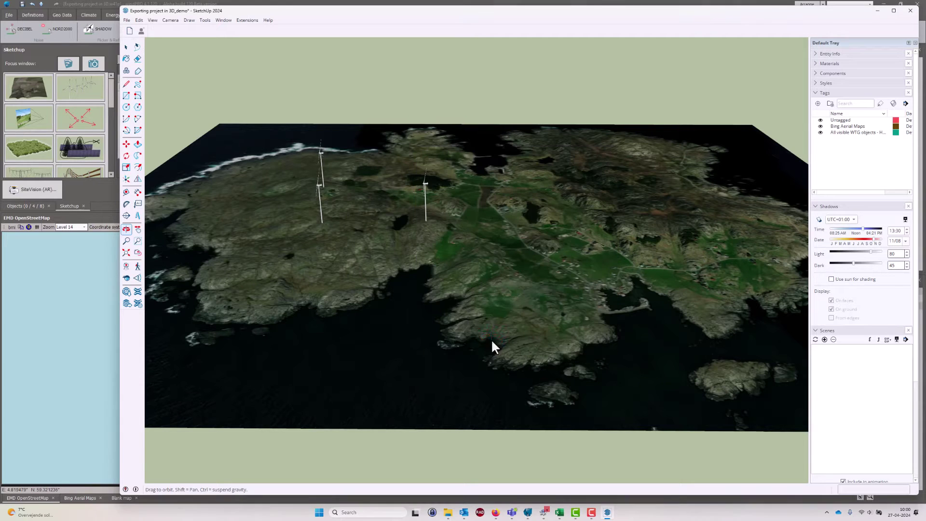
Step: Create a sharable link for the saved model, copy it, and close the sharing dialog
left_click(132, 34)
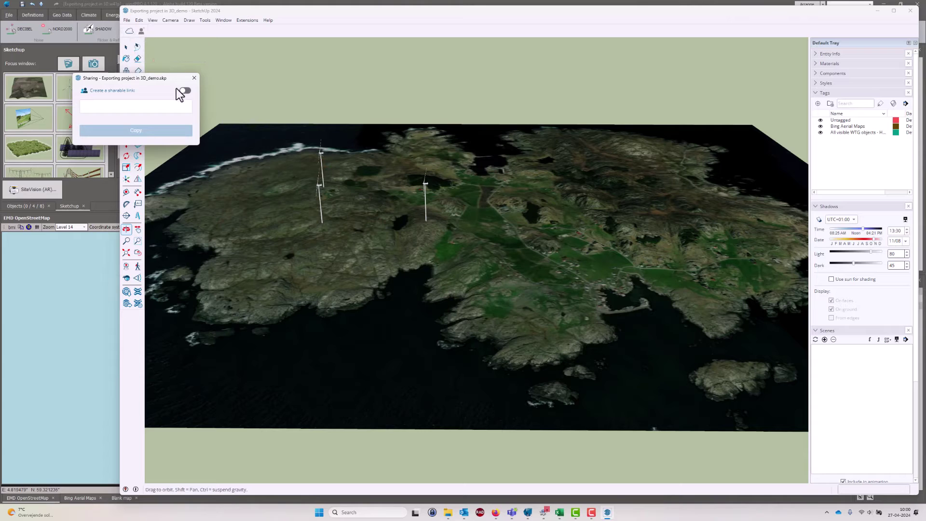
left_click(185, 91)
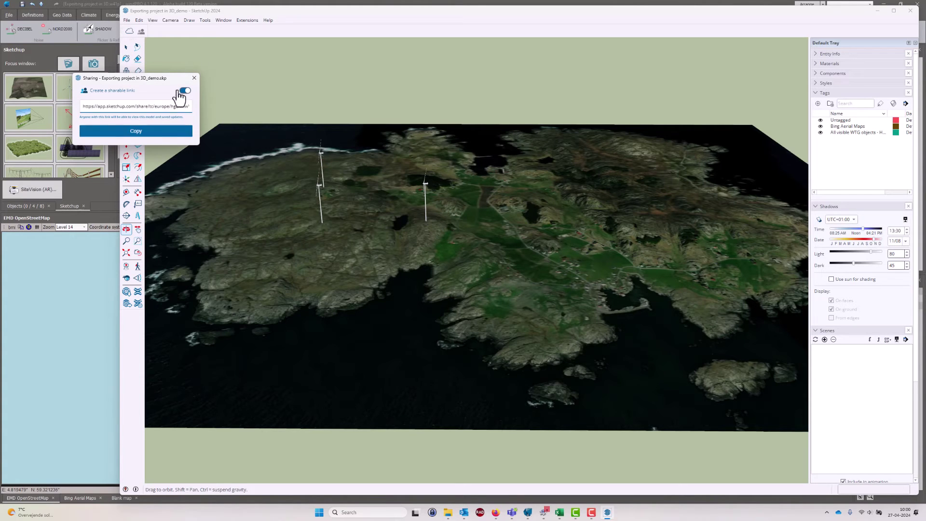
left_click(140, 135)
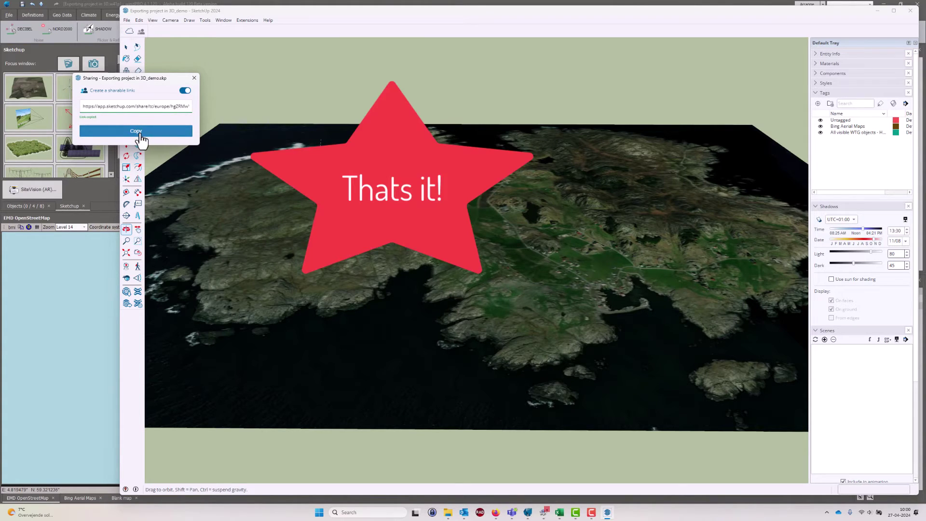
left_click(194, 77)
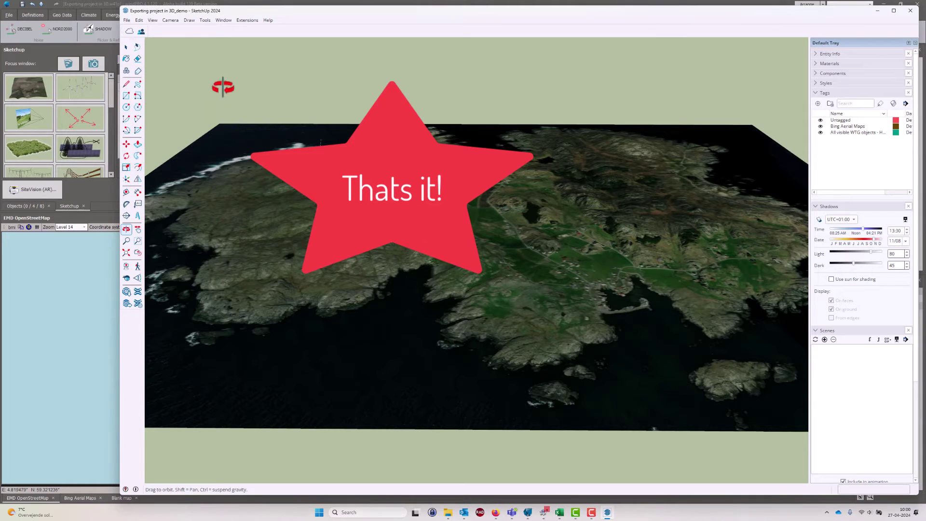
Step: Switch to Firefox and open the copied SketchUp share link in a new tab
left_click(495, 512)
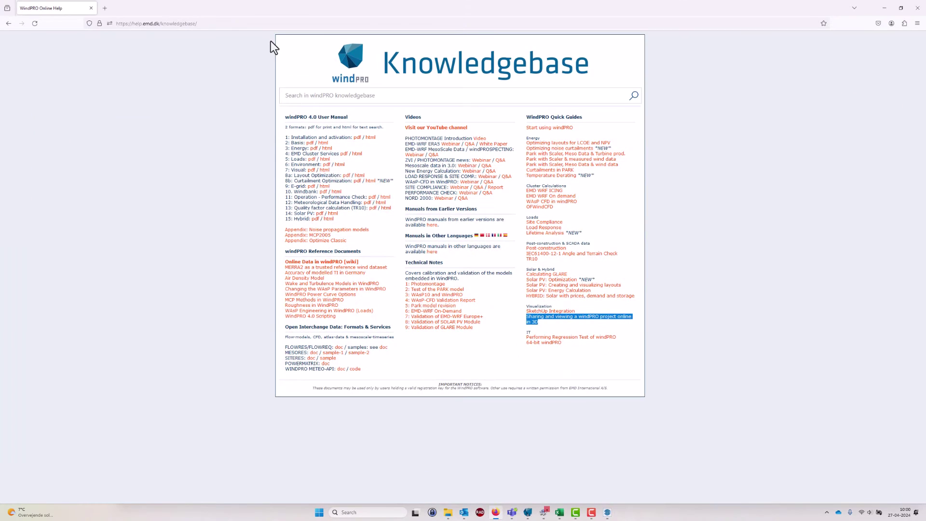
left_click(105, 8)
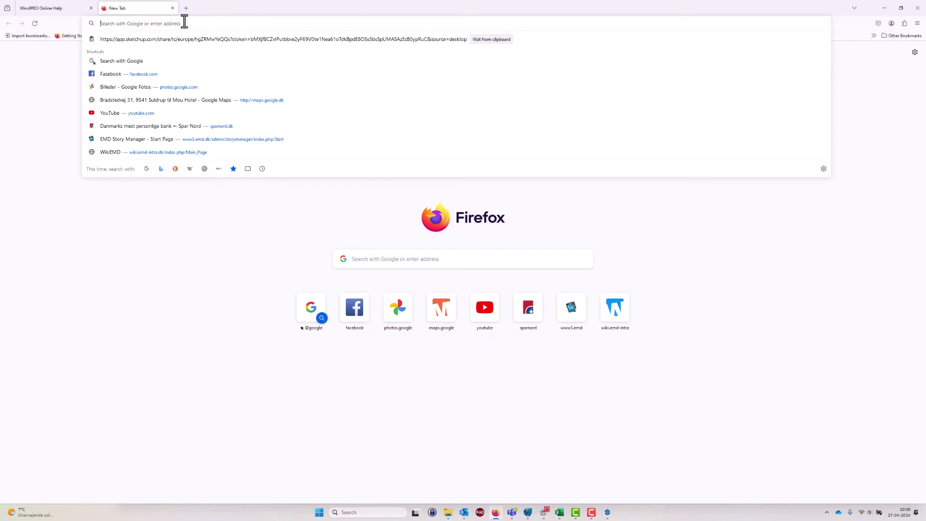
key("ctrl+v")
key("Return")
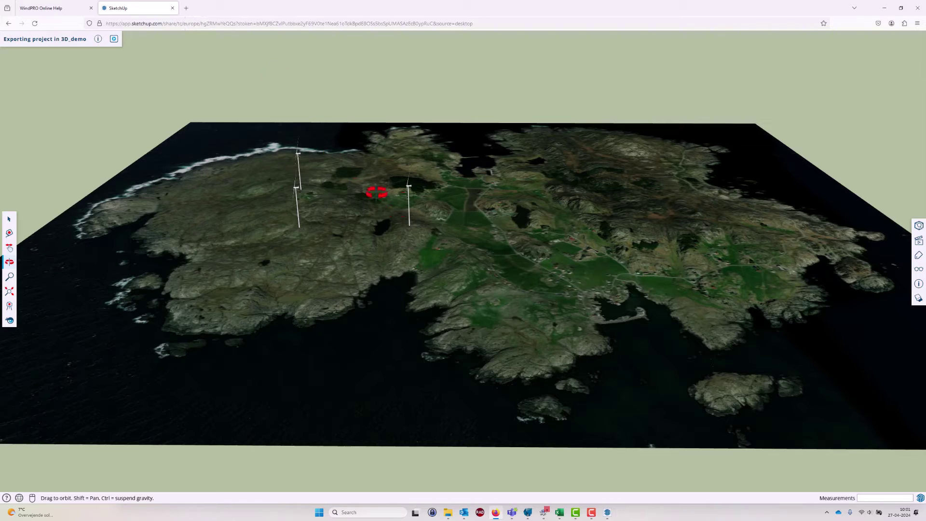
Step: Examine the shared model in the web viewer from different angles and check its available scenes
left_click_drag(450, 250, 408, 266)
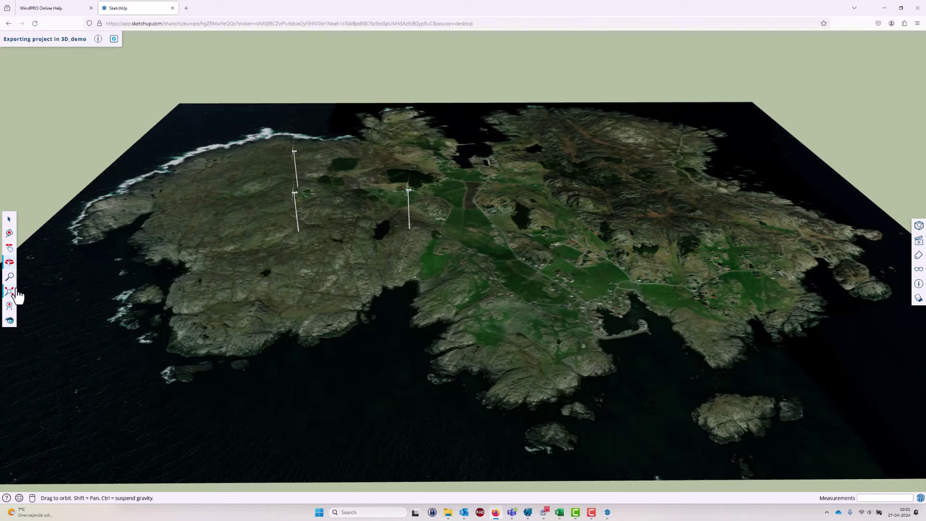
left_click_drag(483, 220, 449, 252)
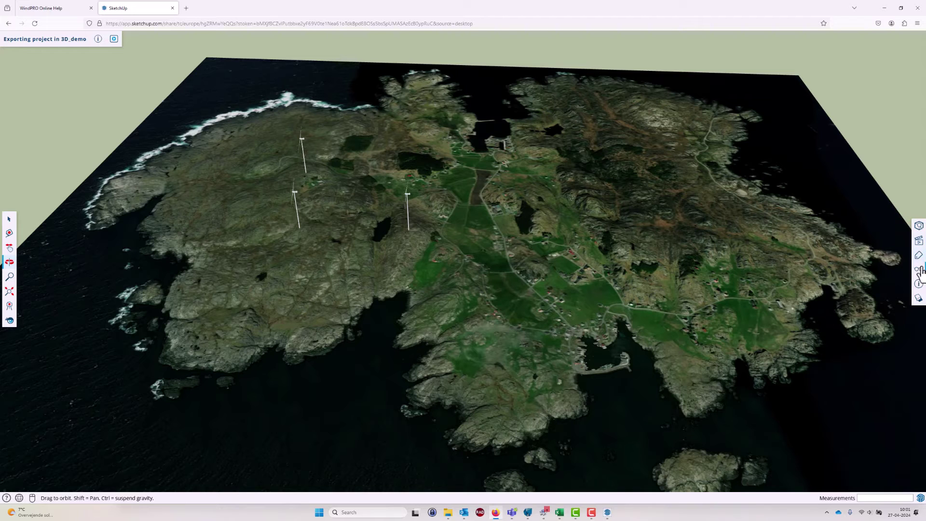
left_click(919, 241)
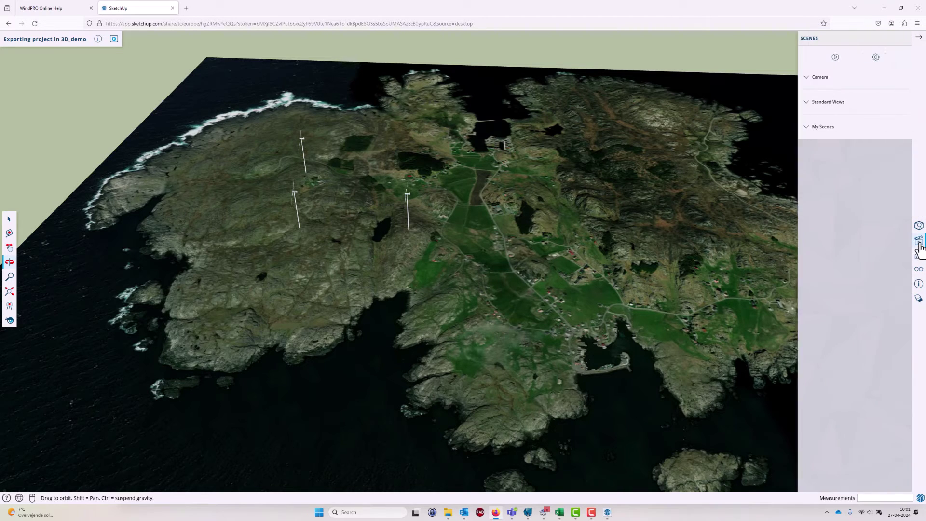
left_click(806, 128)
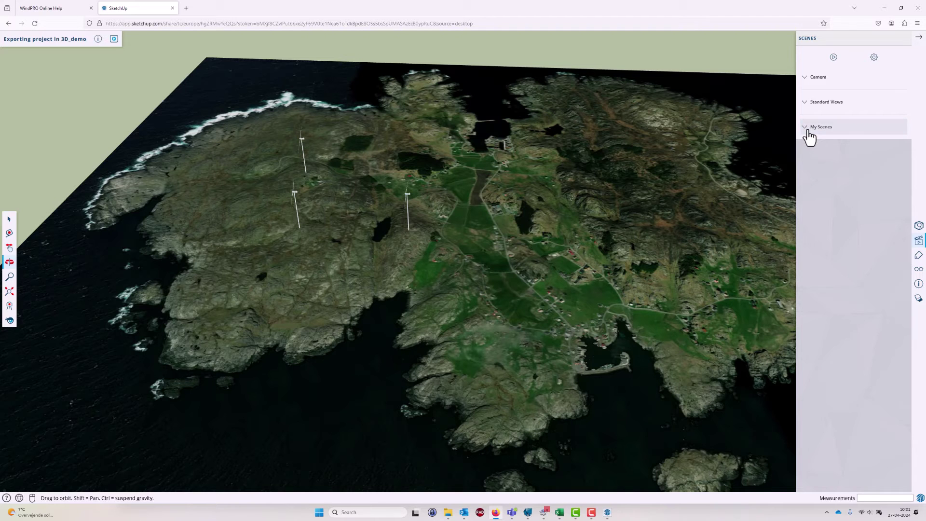
left_click(918, 37)
left_click_drag(450, 314, 427, 246)
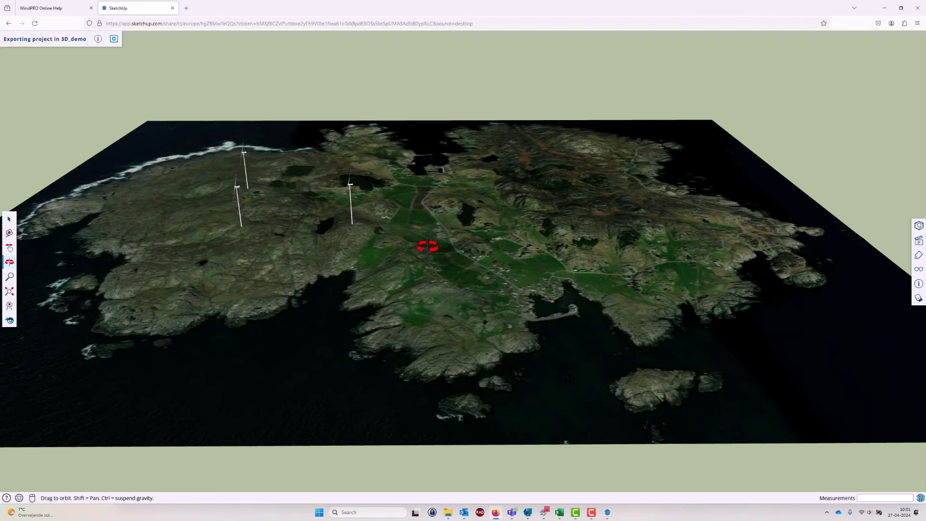
left_click(918, 242)
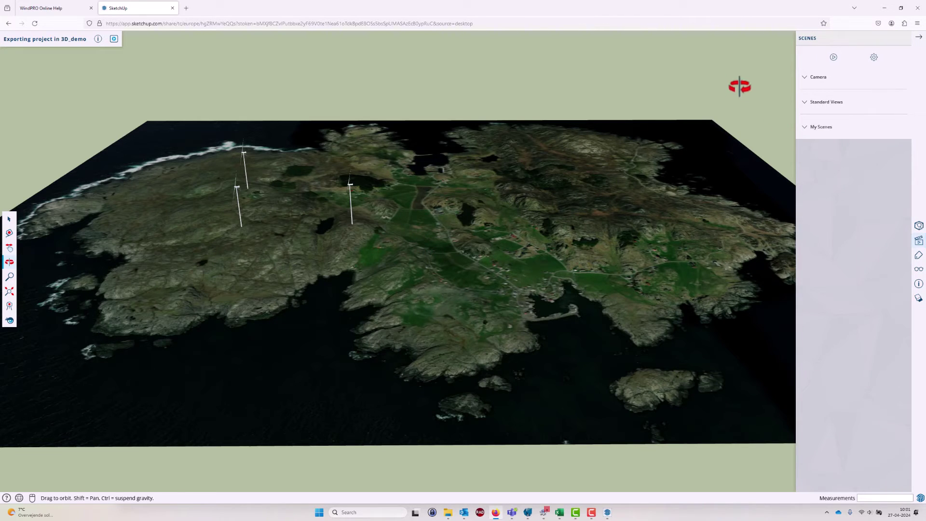
left_click(904, 38)
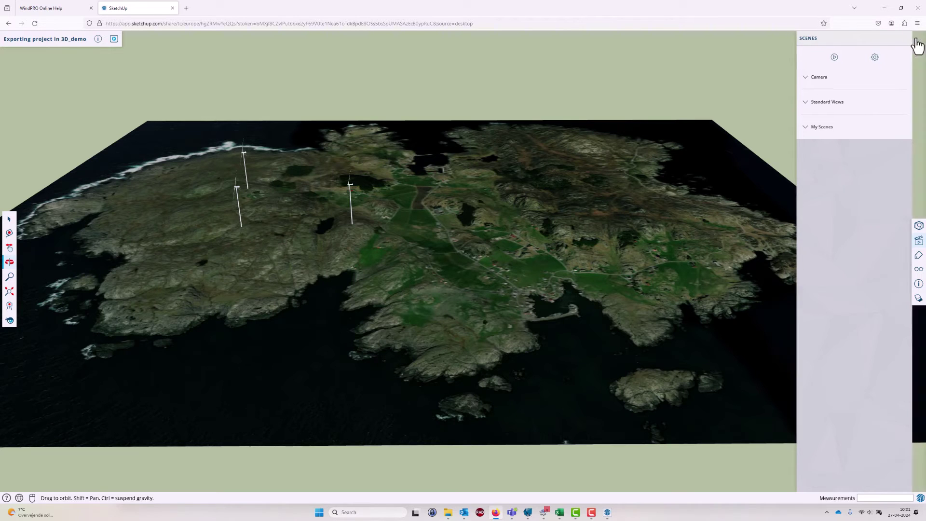
left_click_drag(386, 248, 403, 244, "shift")
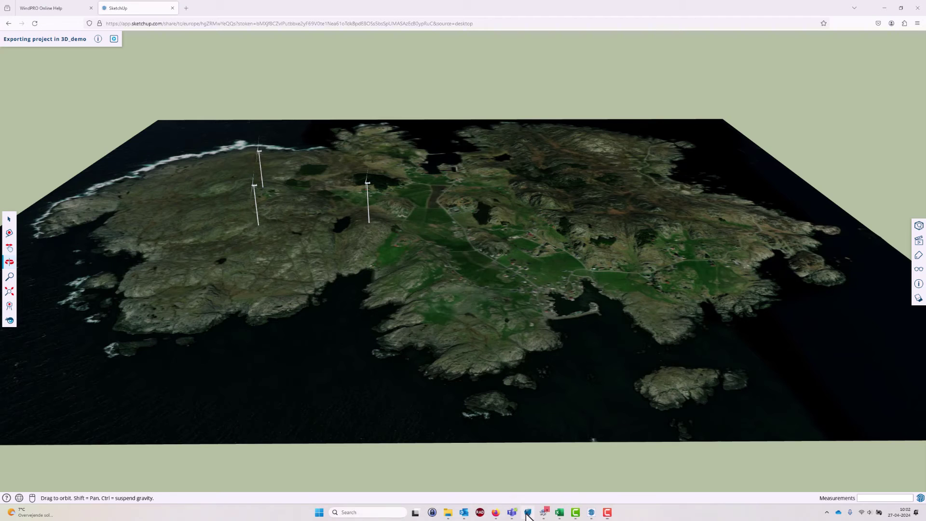
Step: Switch to windPRO, add a 3D surface creator using the EMD OpenStreetMap map, and run it
left_click(528, 512)
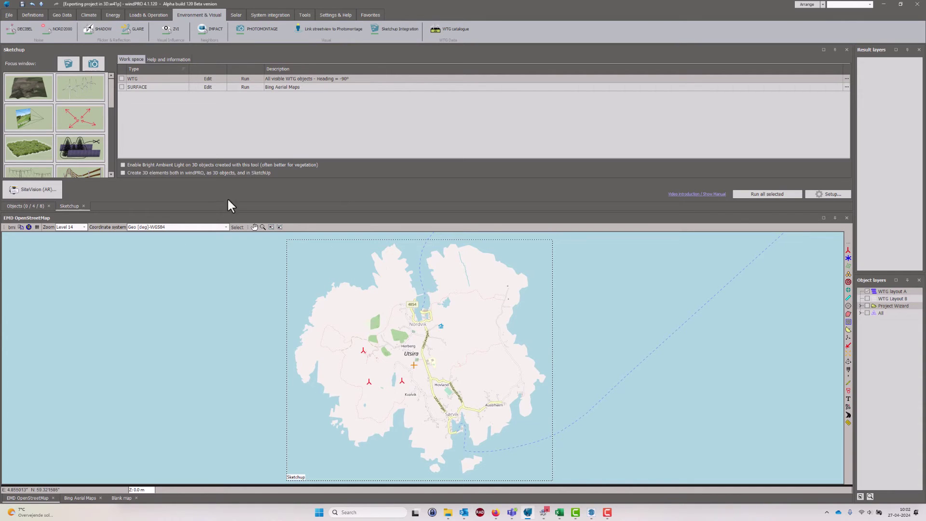
left_click(27, 85)
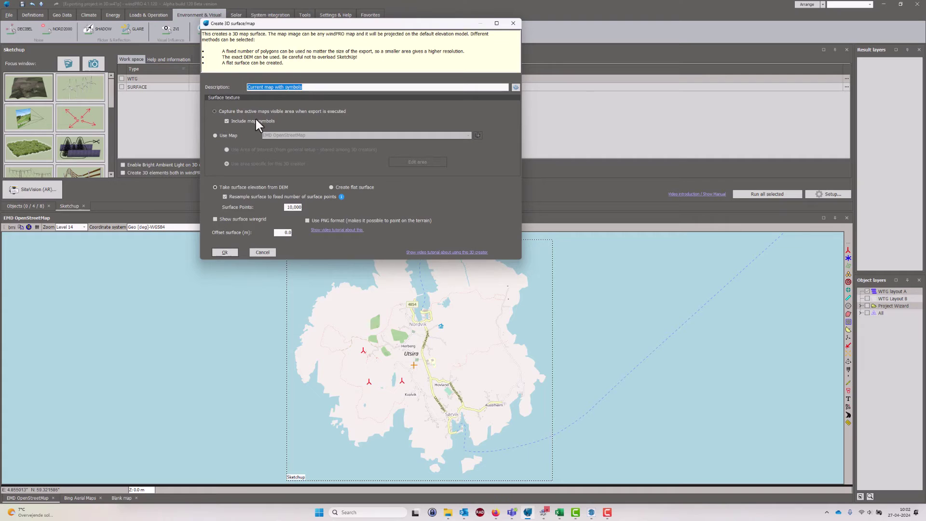
left_click(215, 135)
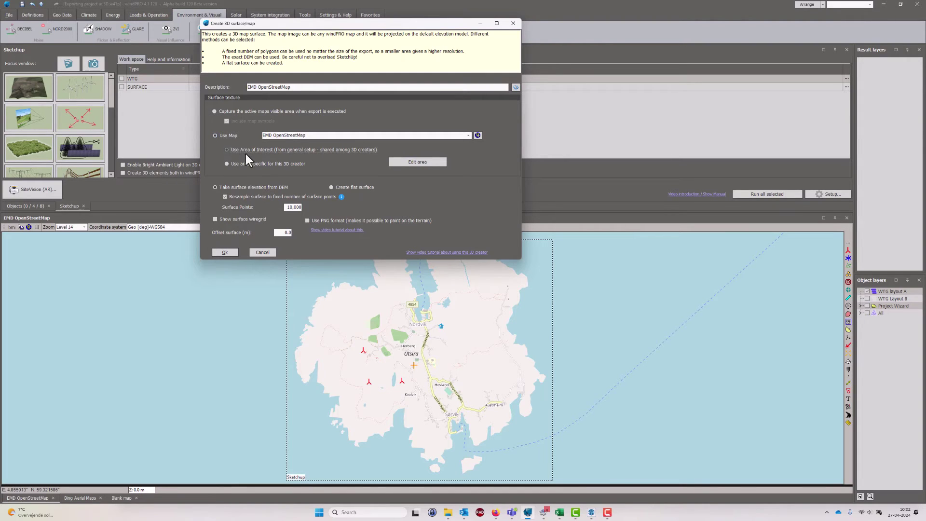
left_click(223, 252)
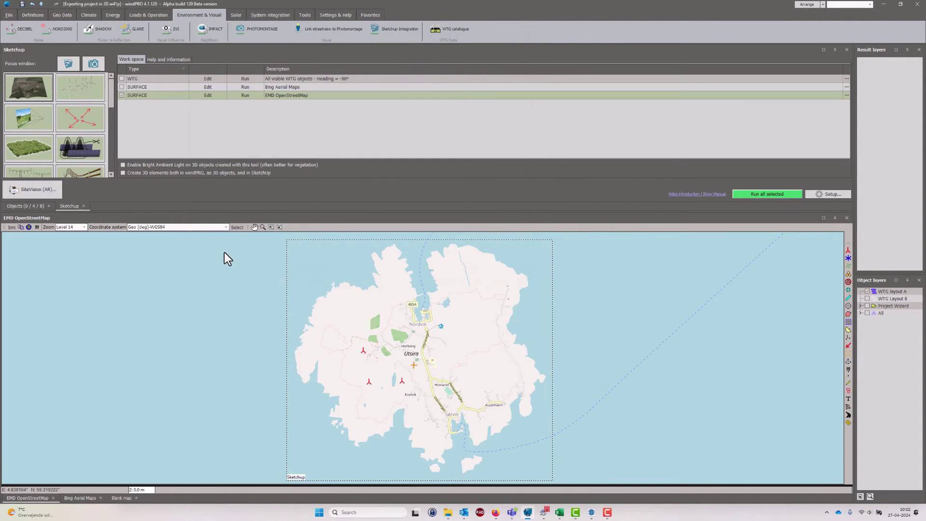
left_click(250, 95)
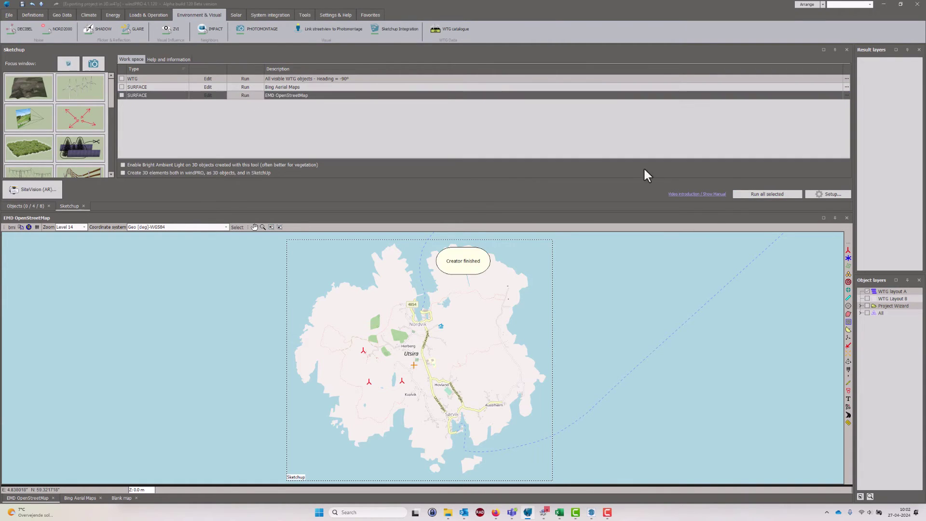
Step: Show WTG Layout B instead of WTG layout A, run the WTG creator, and bring the SketchUp model into focus
left_click(867, 292)
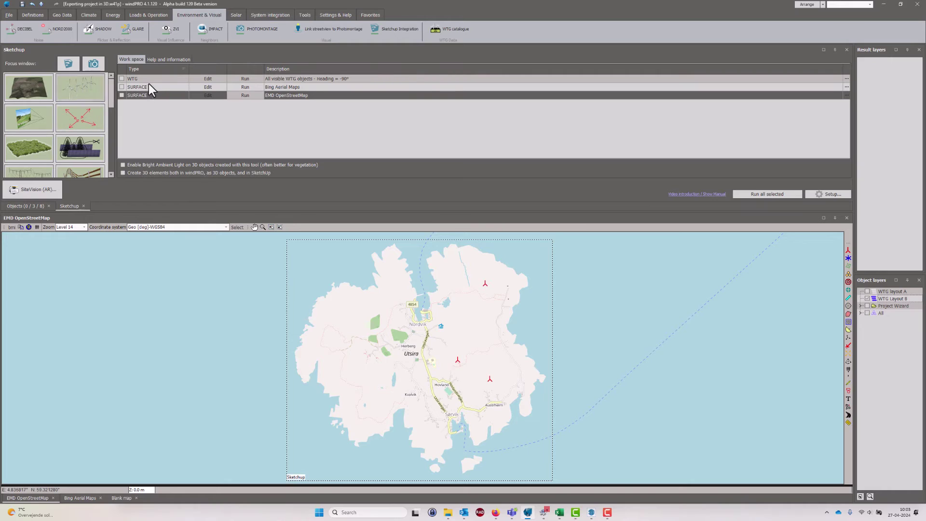
left_click(251, 80)
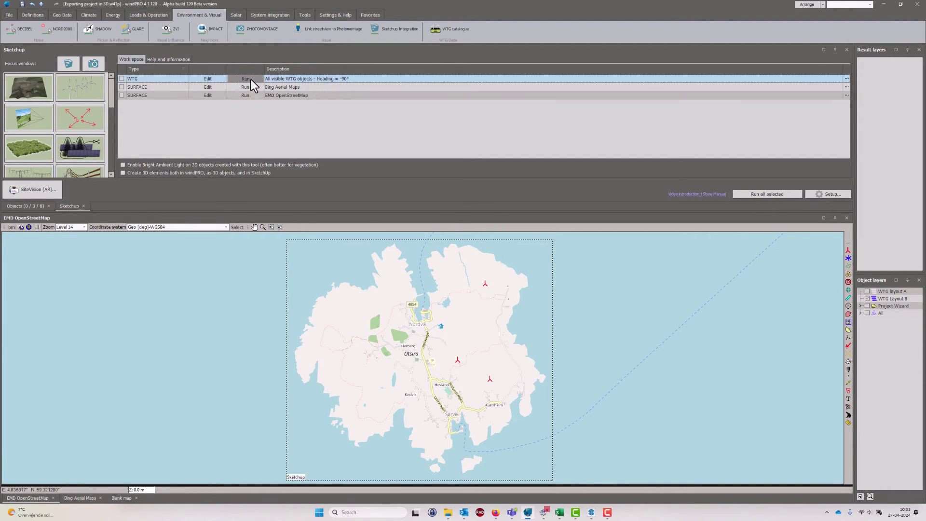
left_click(67, 65)
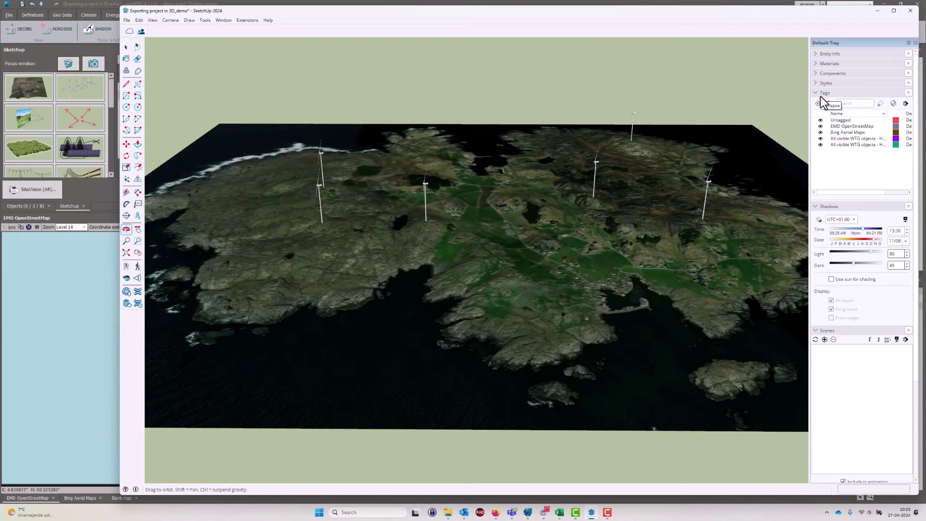
Step: Hide the Bing Aerial Maps tag and the WTG tag holding the layout A turbines
left_click(820, 132)
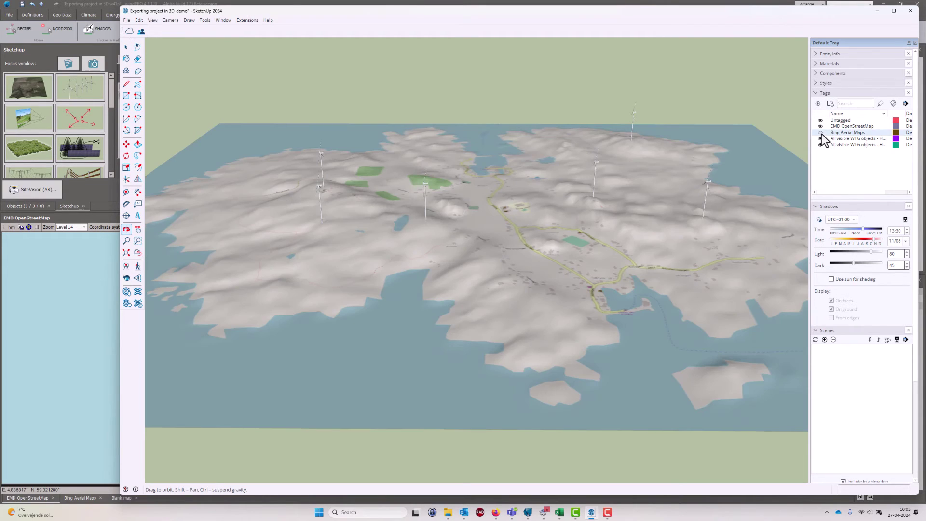
left_click(821, 133)
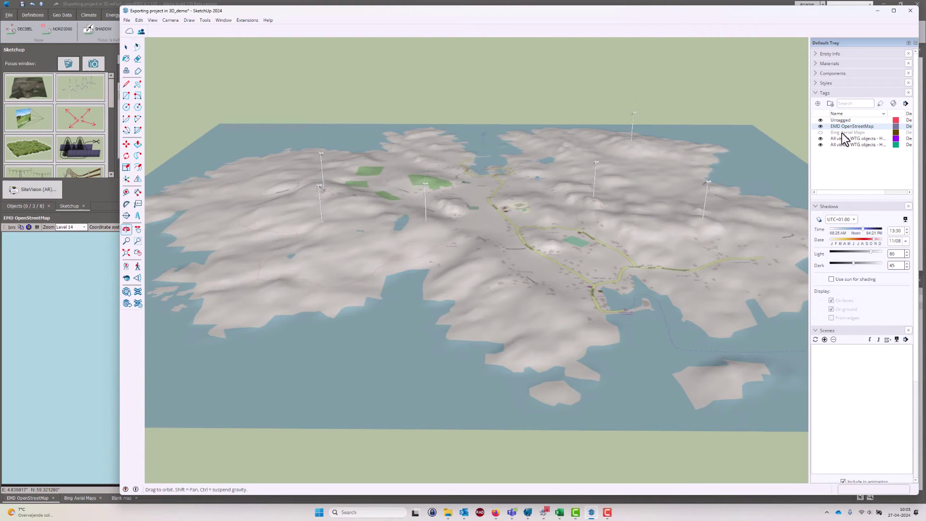
left_click(821, 145)
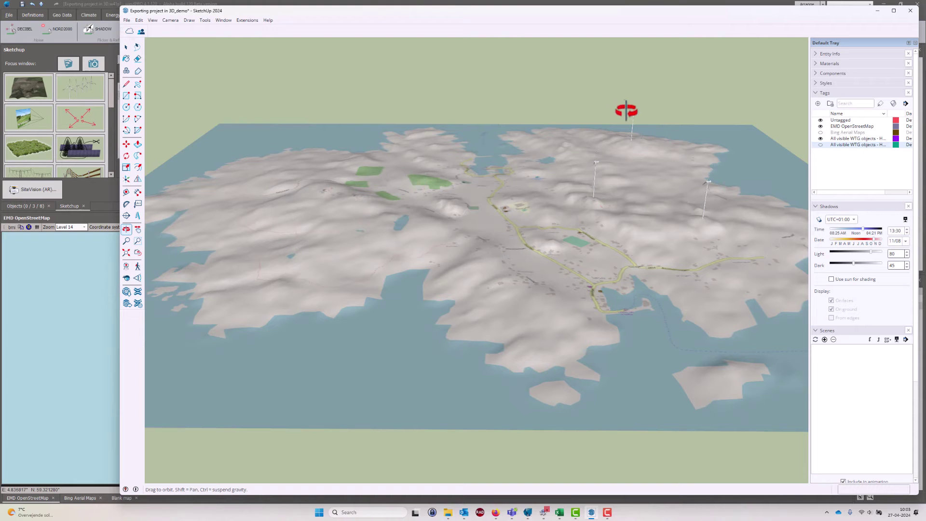
Step: Hide the EMD OpenStreetMap tag and make the Bing Aerial Maps tag visible again
left_click_drag(587, 215, 563, 239)
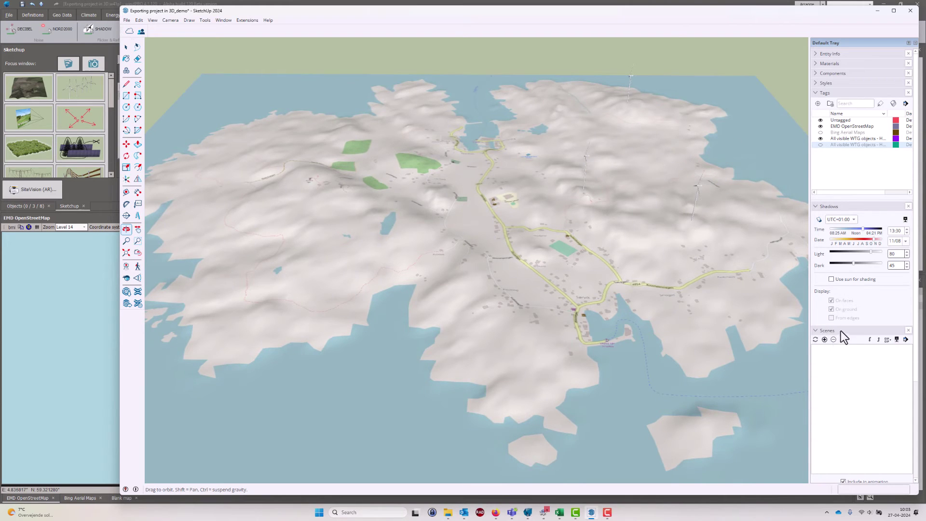
left_click(821, 126)
left_click(821, 133)
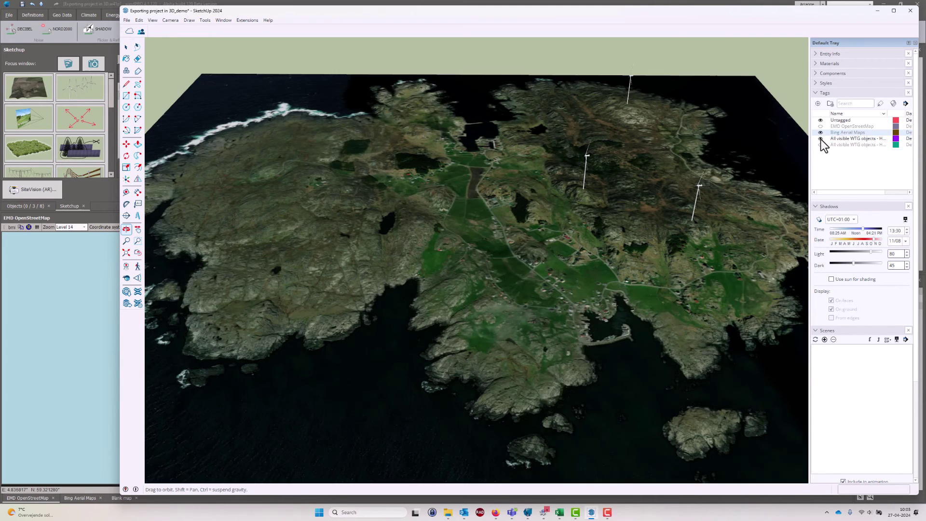
Step: Hide the WTG tag holding the layout B turbines and show the WTG tag with the layout A turbines
left_click(820, 138)
left_click(820, 144)
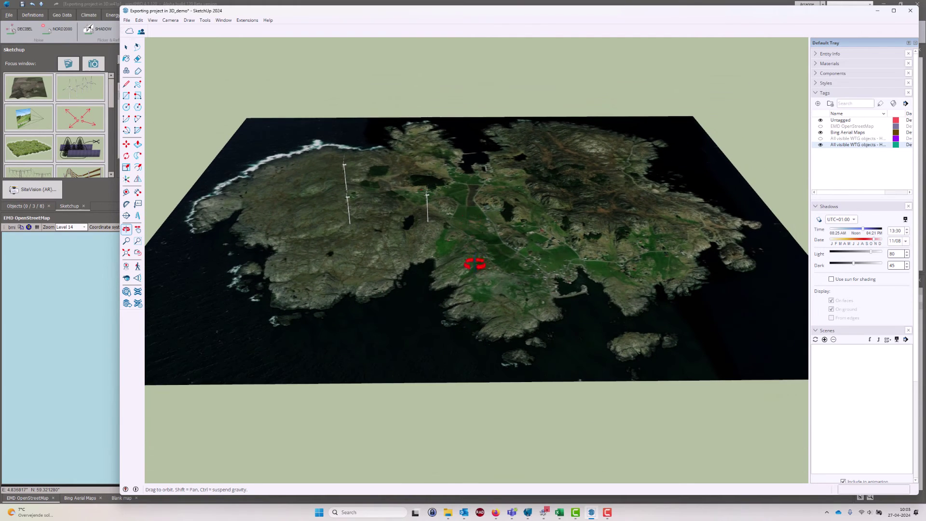
mouse_move(475, 264)
left_mouse_down()
mouse_move(467, 272)
mouse_move(471, 250)
left_mouse_up()
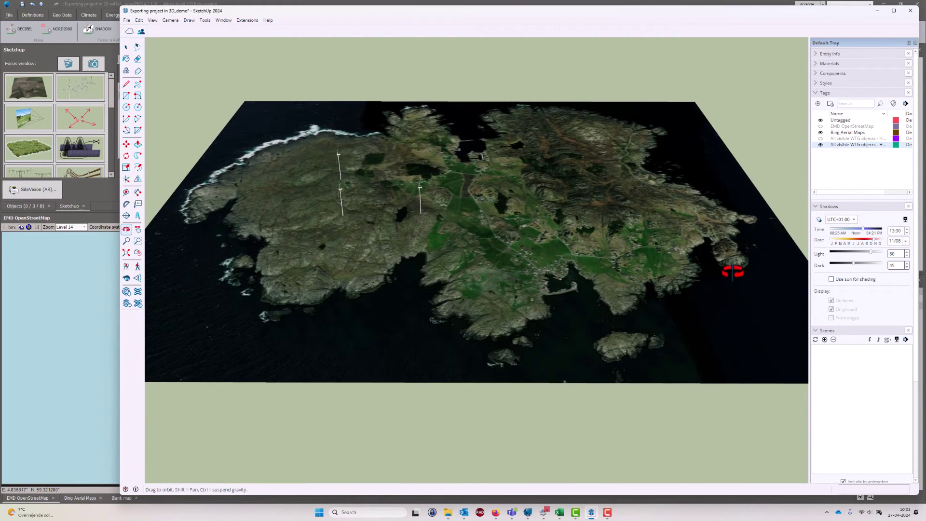
Step: Save the aerial map view with the layout A turbines as a scene, then test it by recalling it from another angle
left_click(824, 339)
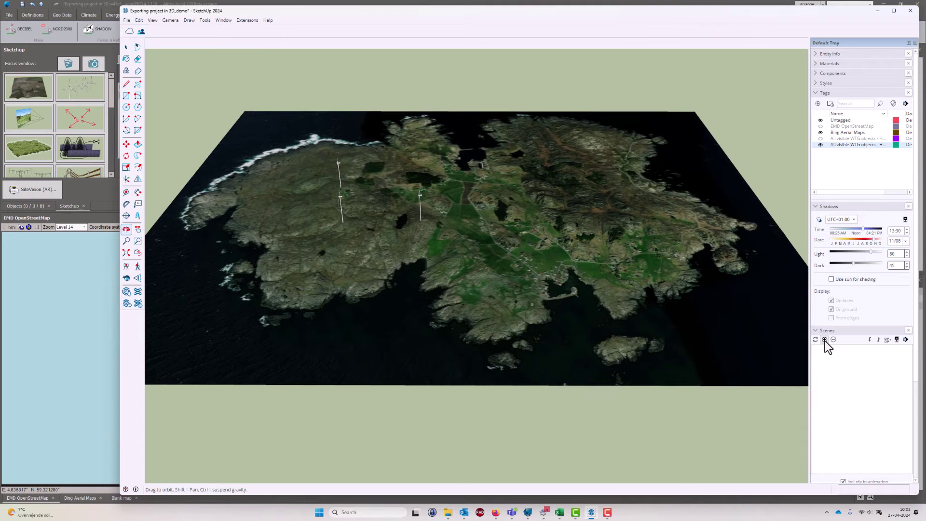
left_click(825, 340)
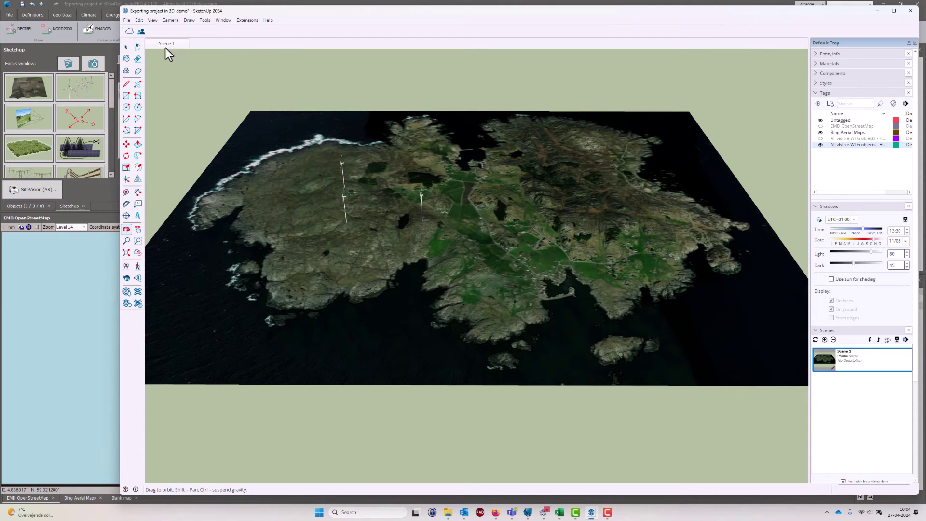
left_click_drag(458, 251, 463, 227)
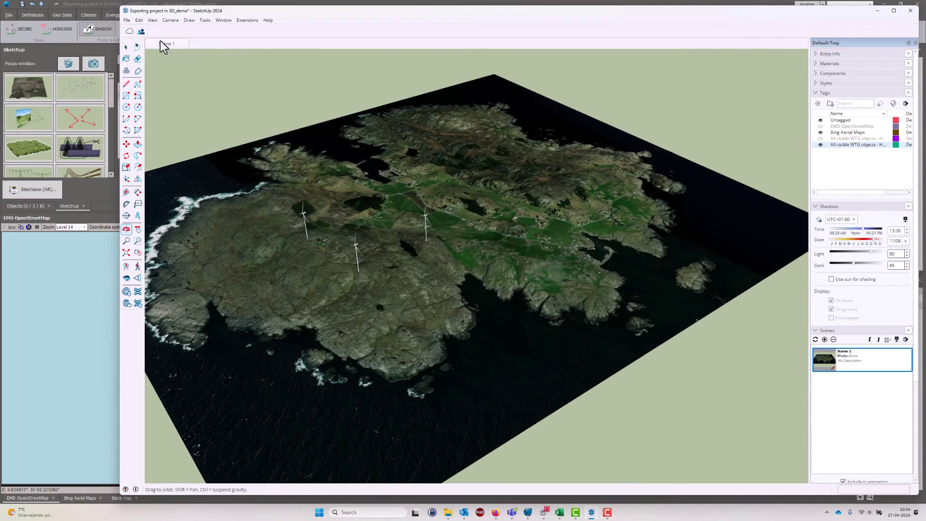
left_click(167, 45)
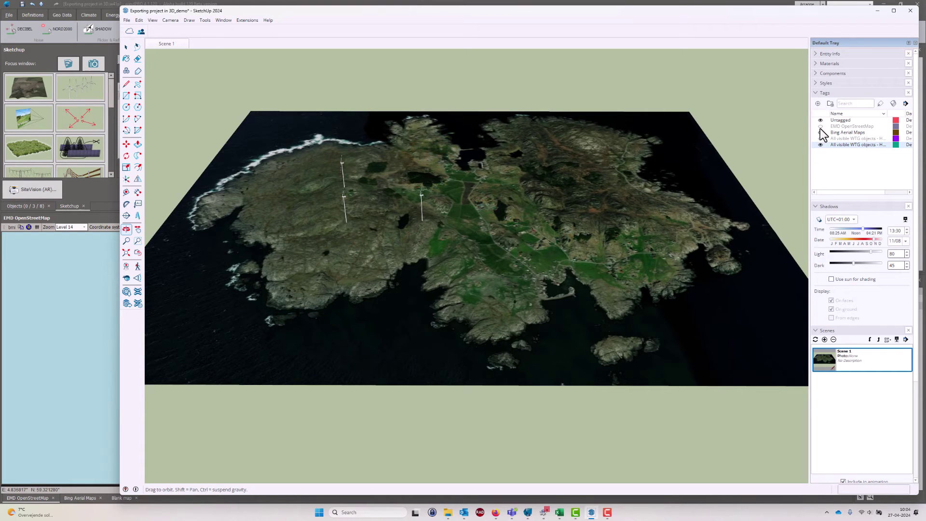
Step: Swap the layout A WTG tag for the layout B one, and show EMD OpenStreetMap instead of Bing Aerial Maps
left_click(820, 144)
left_click(820, 139)
left_click(821, 132)
left_click(820, 126)
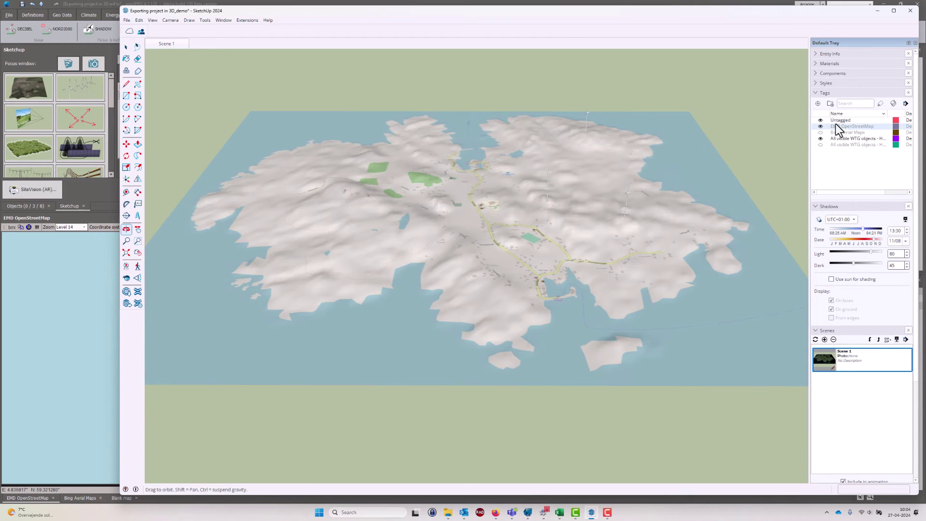
Step: Turn on shadows and set them to a mid-October date at 11:03
left_click(818, 219)
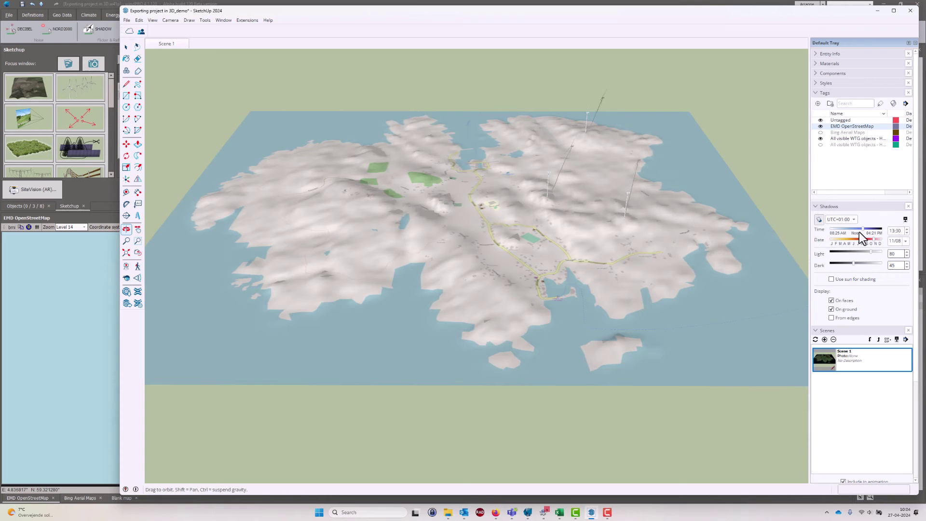
mouse_move(863, 229)
left_mouse_down()
mouse_move(852, 229)
mouse_move(866, 239)
left_mouse_up()
left_click_drag(869, 244, 849, 228)
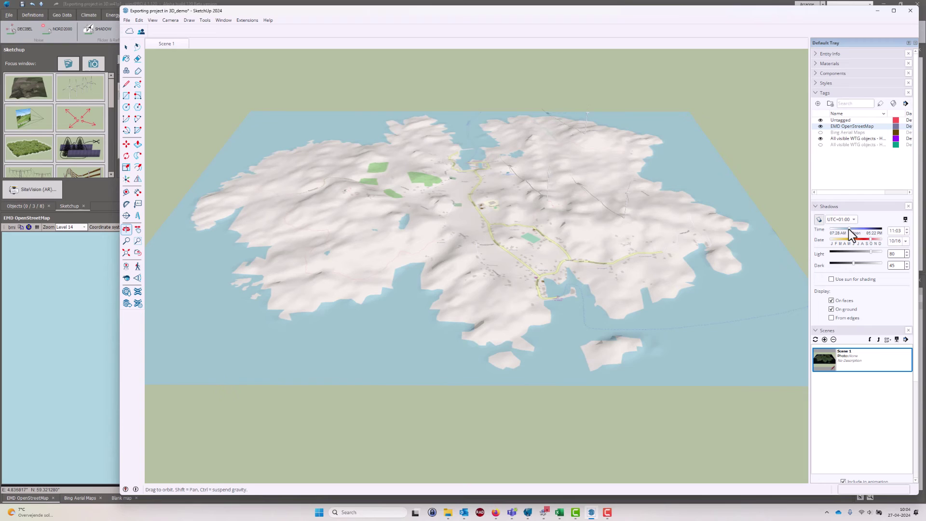
Step: Save the shadowed OpenStreetMap view as a second scene and switch between Scene 1 and Scene 2 to compare them
left_click(825, 340)
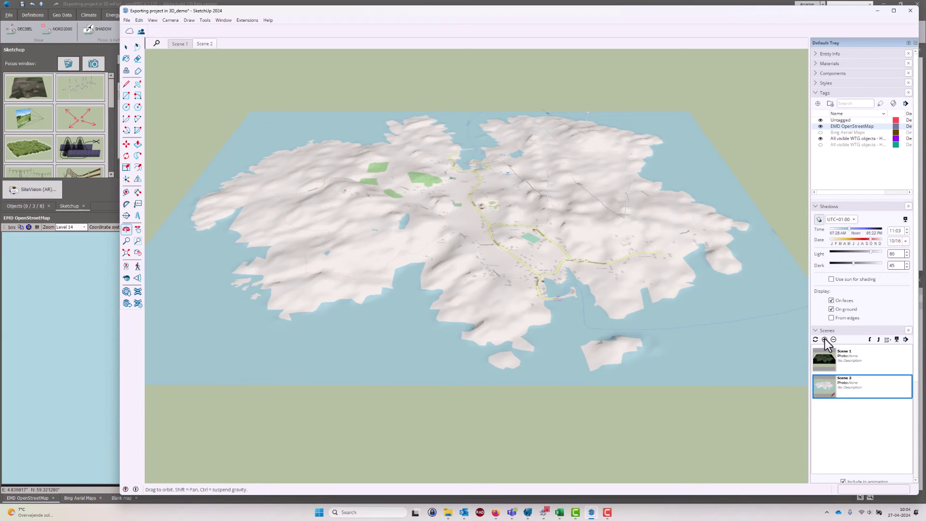
left_click(181, 44)
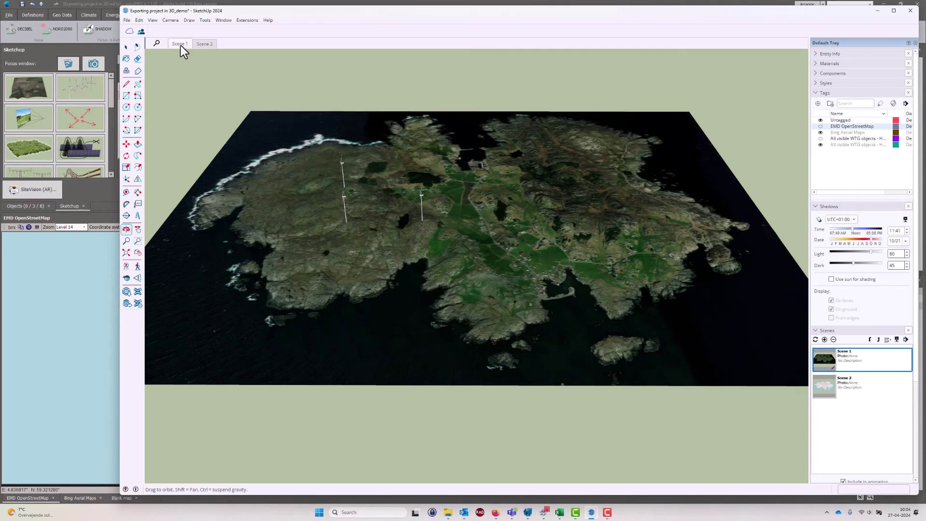
left_click(204, 45)
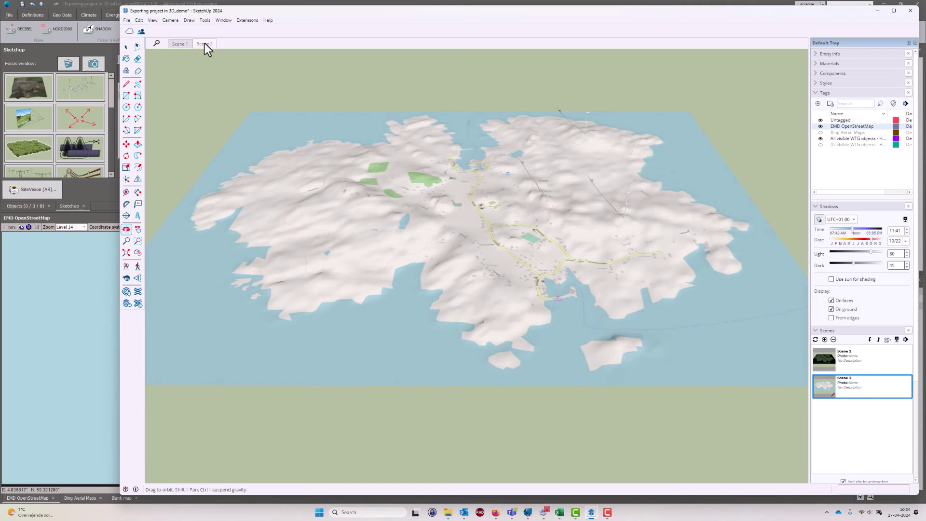
left_click(179, 43)
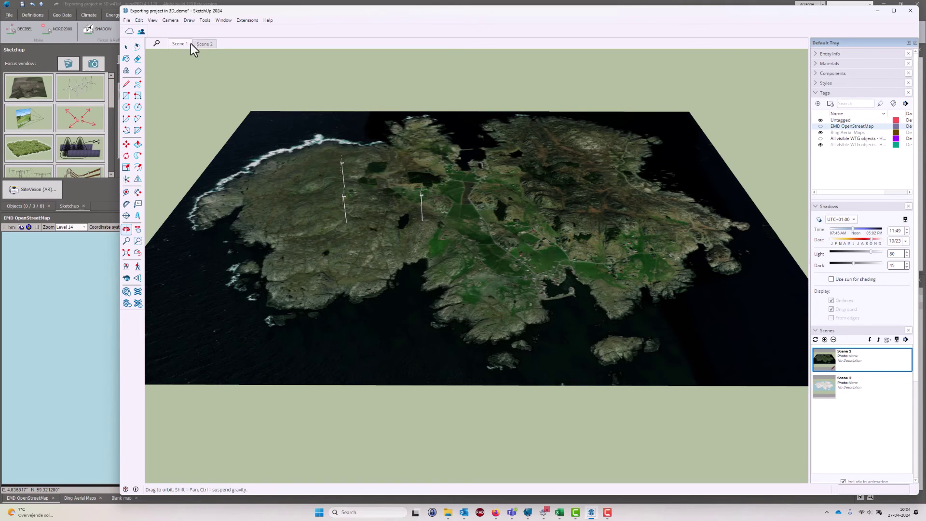
left_click(204, 44)
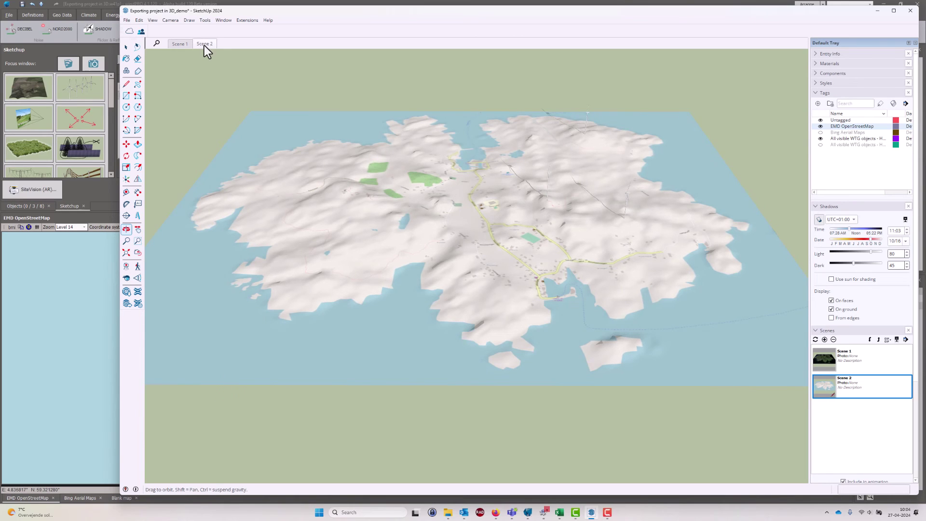
Step: Save the model and let its cloud update finish
left_click(127, 20)
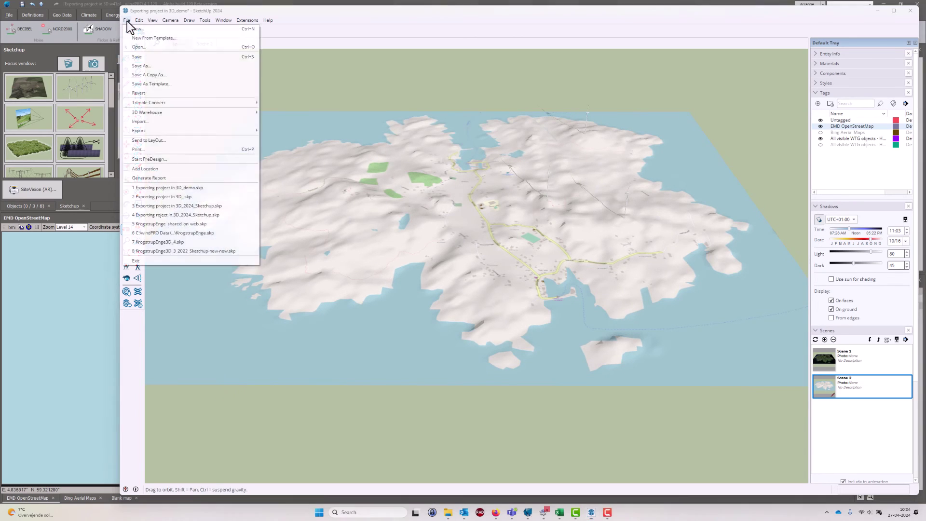
left_click(137, 57)
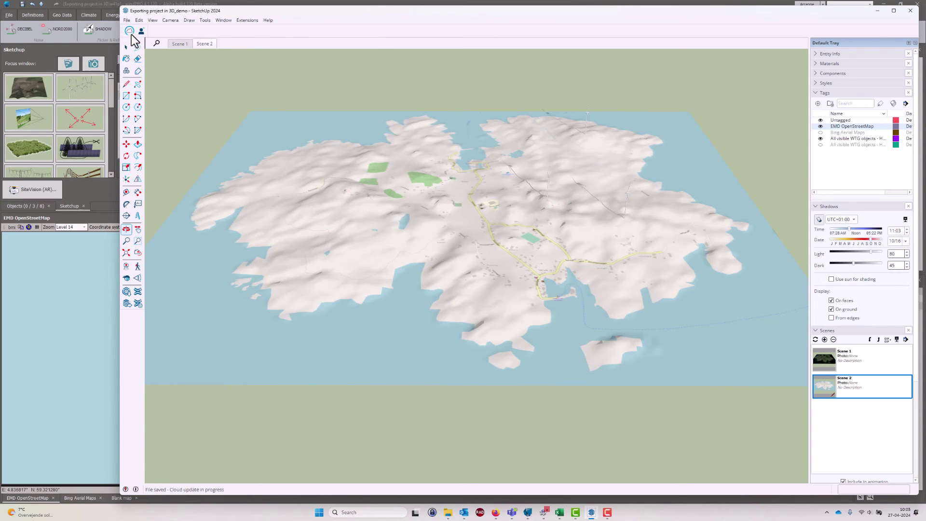
mouse_move(136, 41)
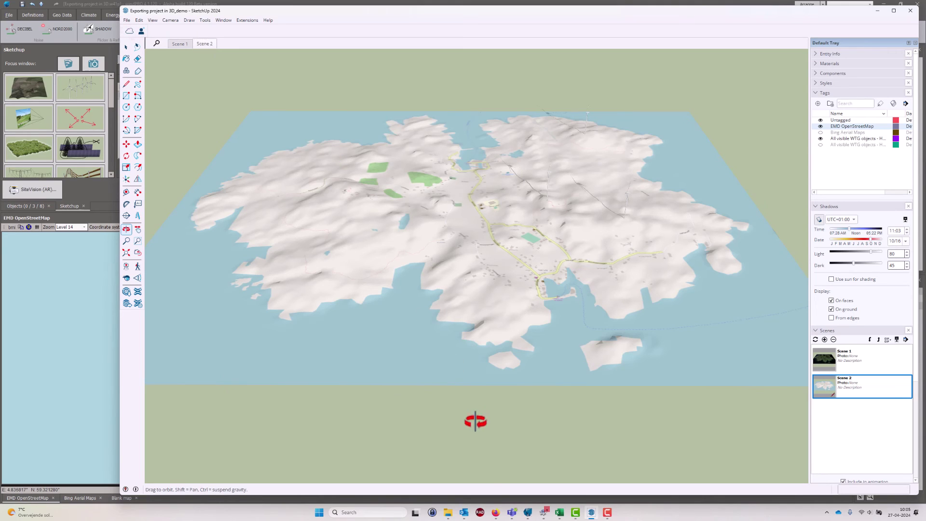
Step: Switch to the Firefox browser, reload the shared SketchUp model, and view it from different angles
left_click(495, 513)
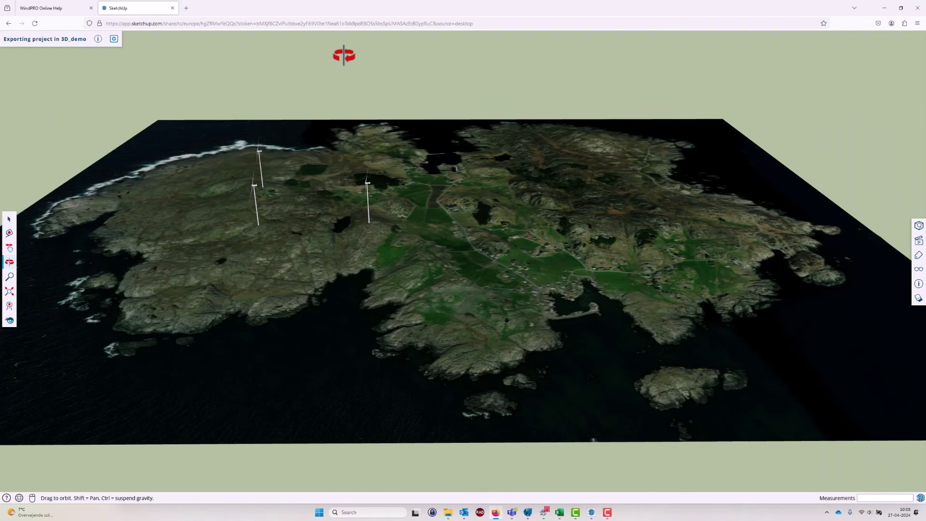
left_click(35, 23)
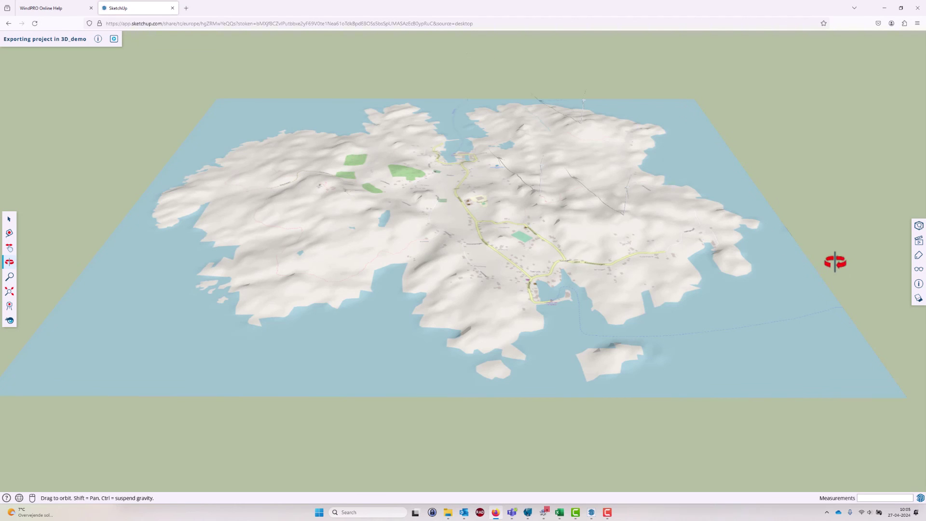
left_click_drag(452, 221, 479, 215)
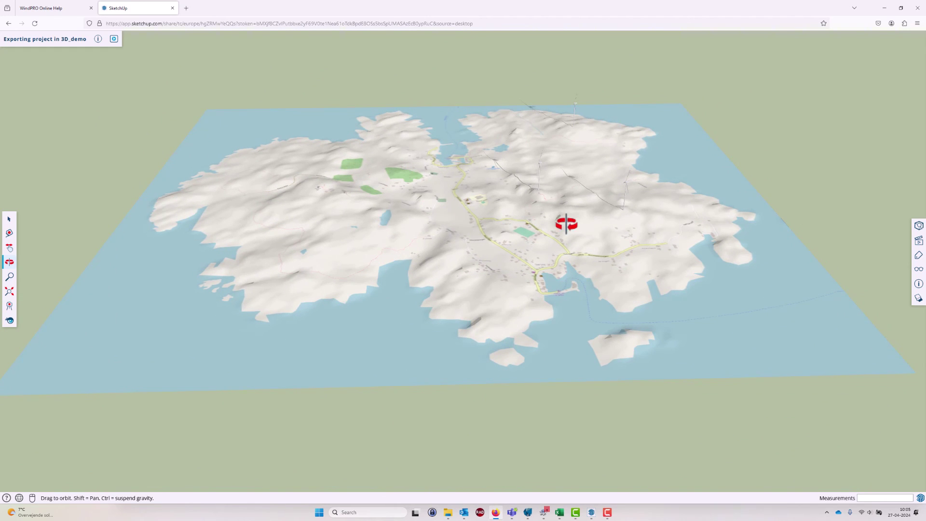
left_click_drag(541, 198, 554, 229)
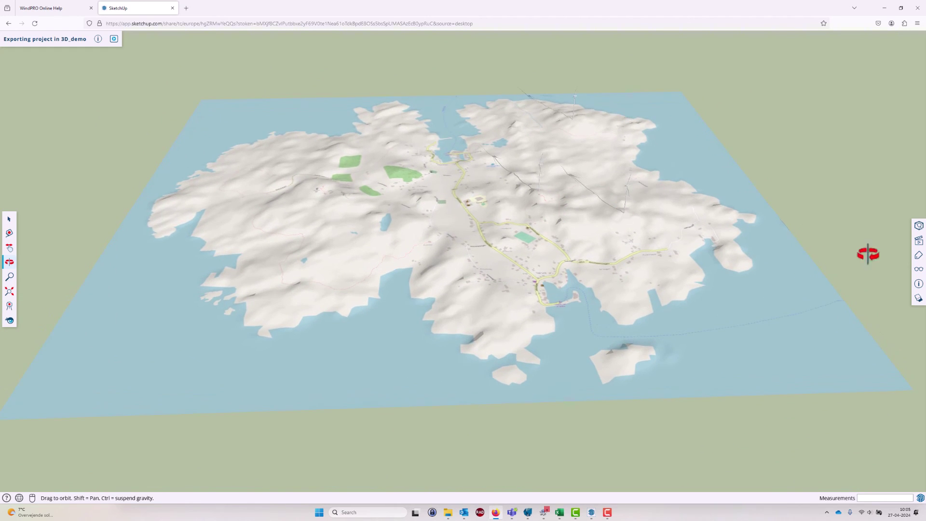
Step: Open the shared model's scenes and view Scene 1 from another angle, followed by Scene 2
left_click(918, 240)
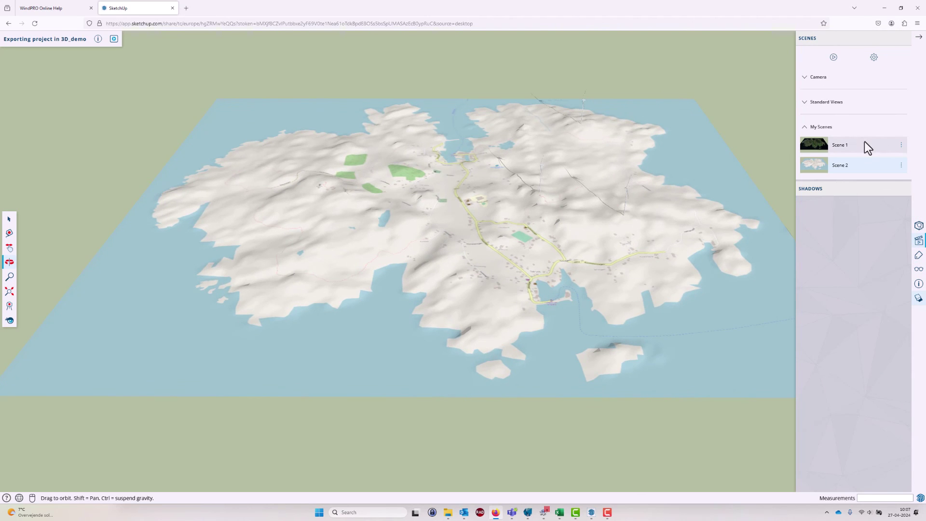
left_click(863, 145)
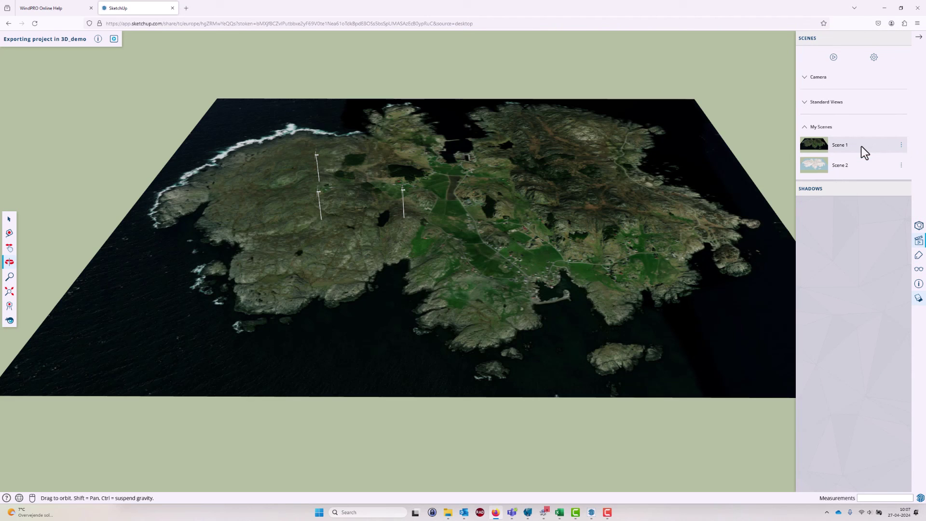
left_click_drag(417, 211, 467, 182)
left_click(828, 165)
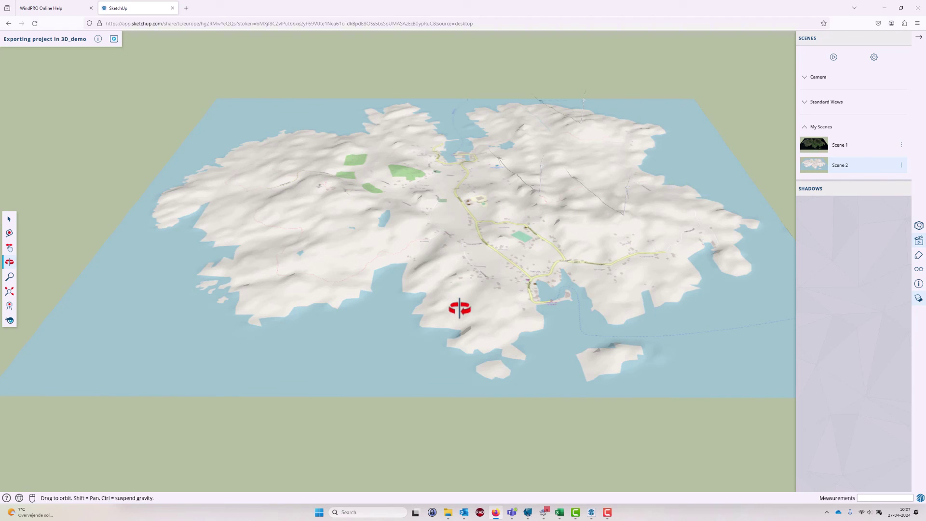
Step: Close the scene list and examine the OpenStreetMap terrain of the island more closely
left_click(918, 37)
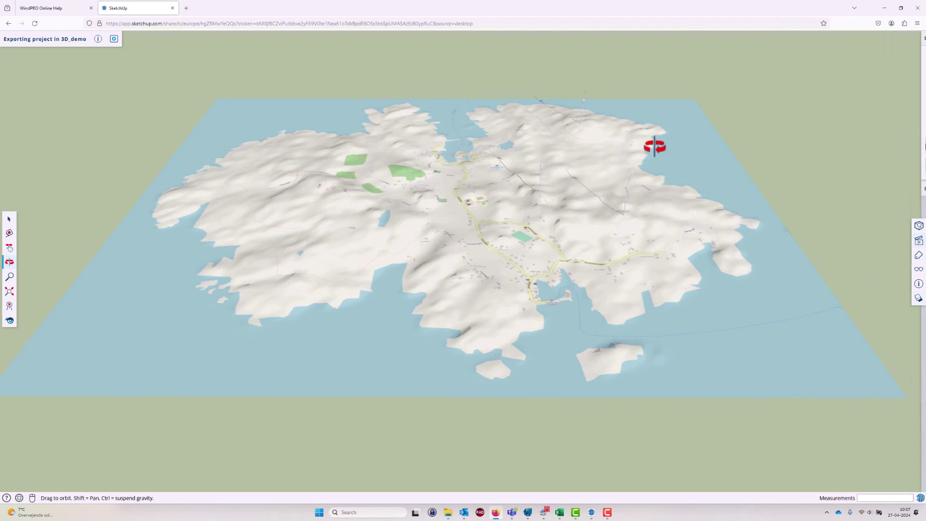
scroll(434, 245, "up", 5)
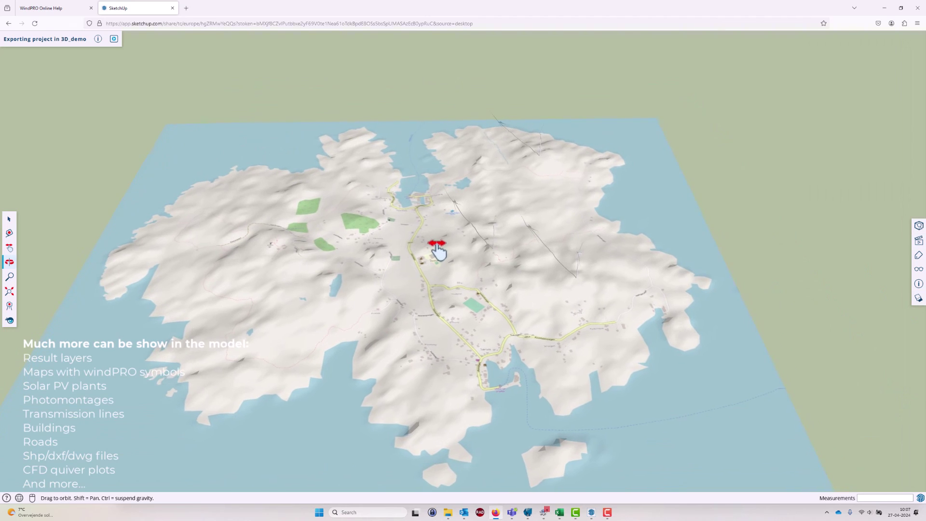
left_click_drag(424, 280, 461, 202, "shift")
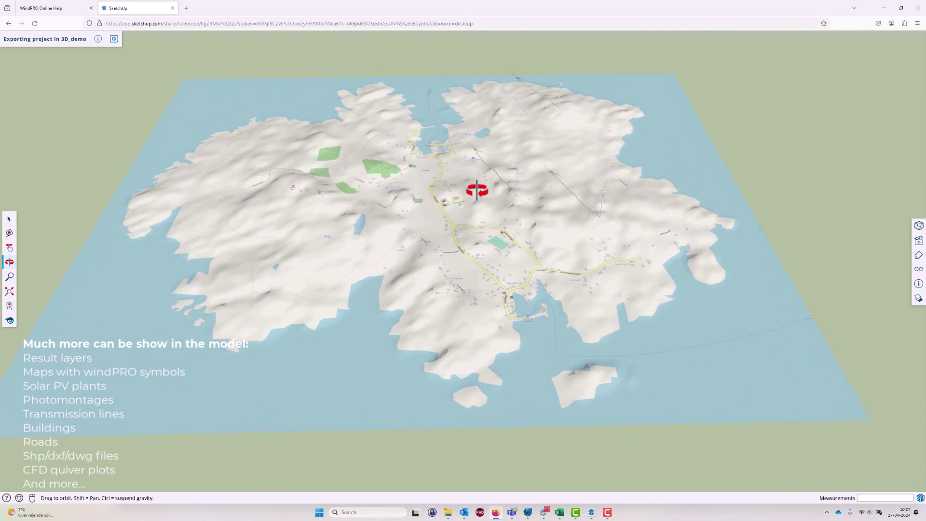